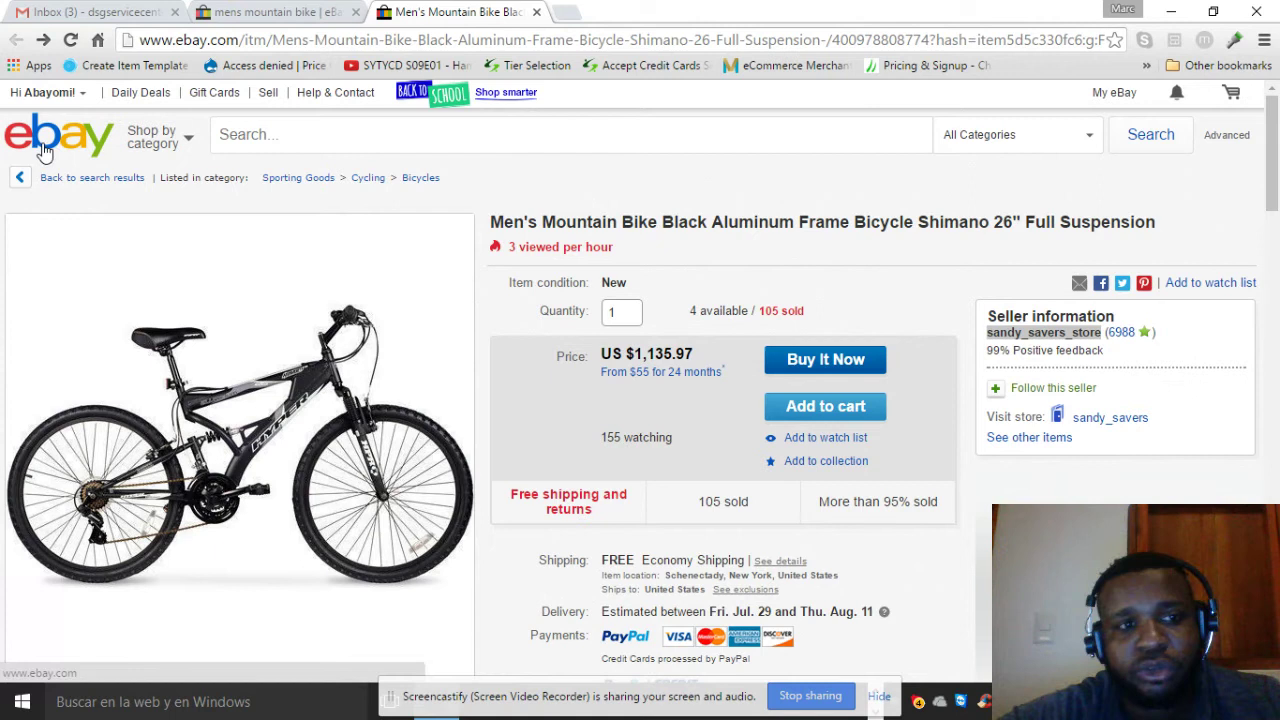
From the eBay home page, start terapeak.com loading in a new tab, then minimize Chrome
click(44, 150)
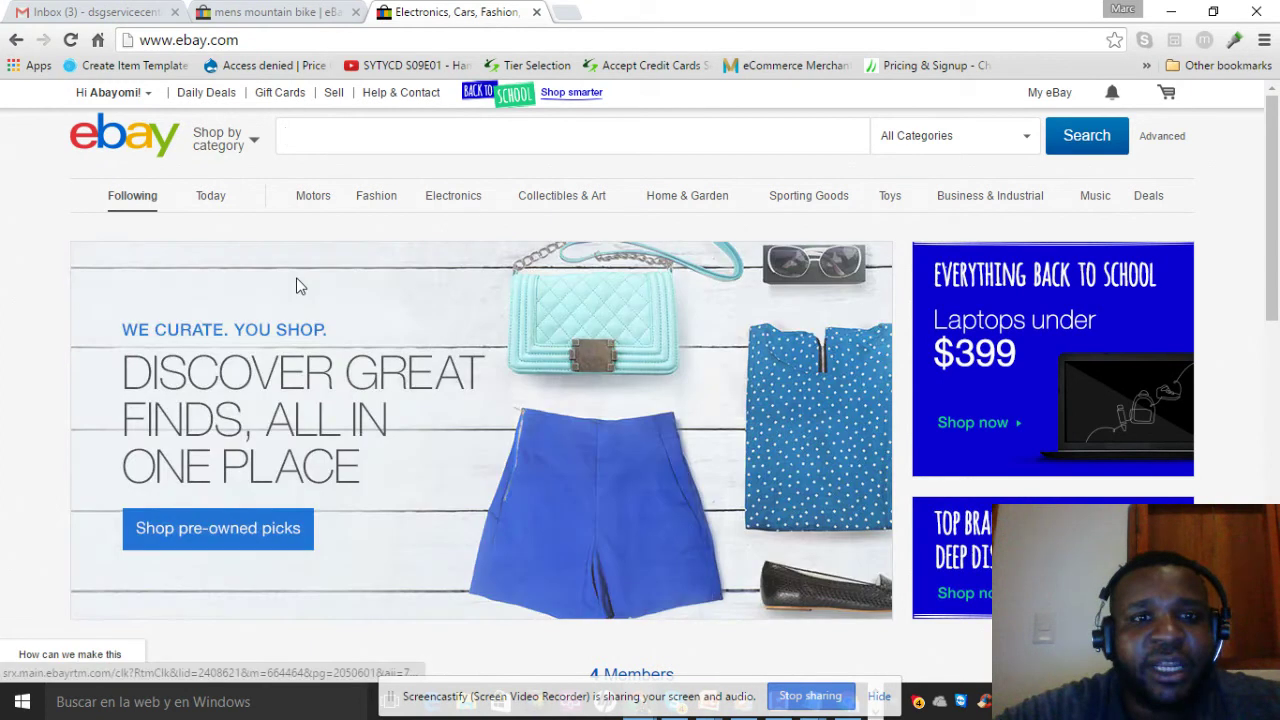
click(572, 12)
text(tera)
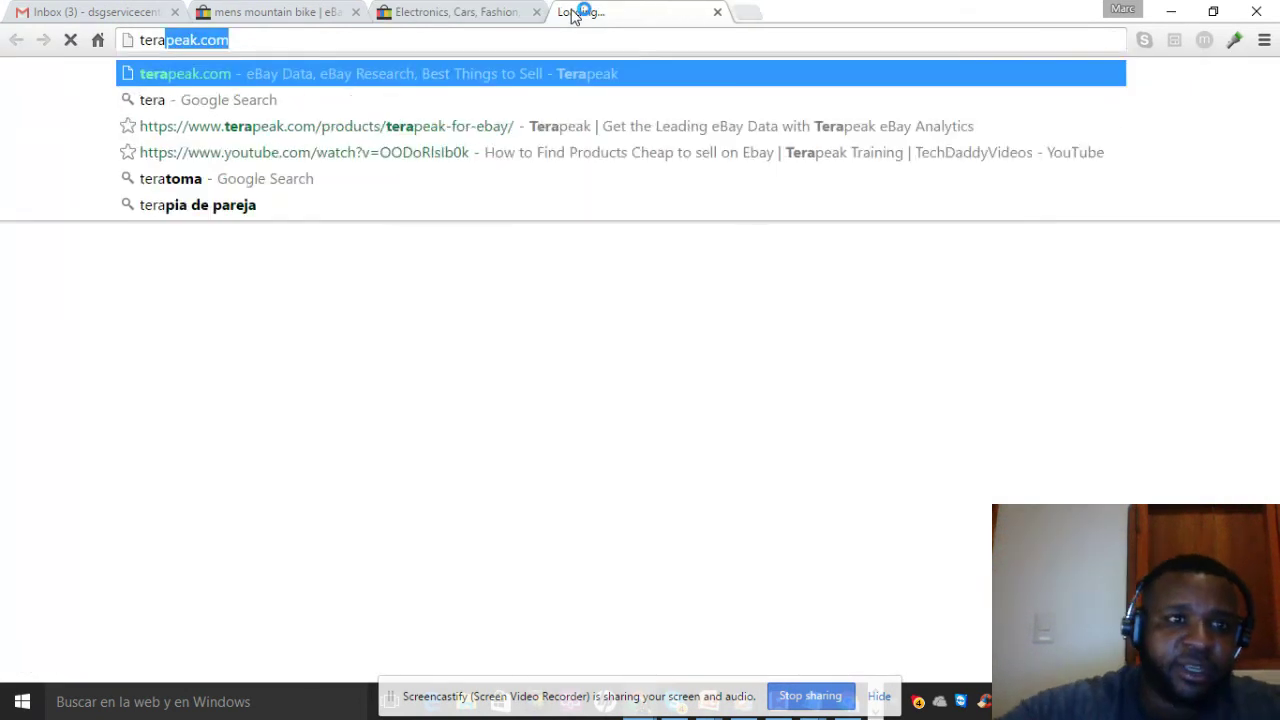
key(Return)
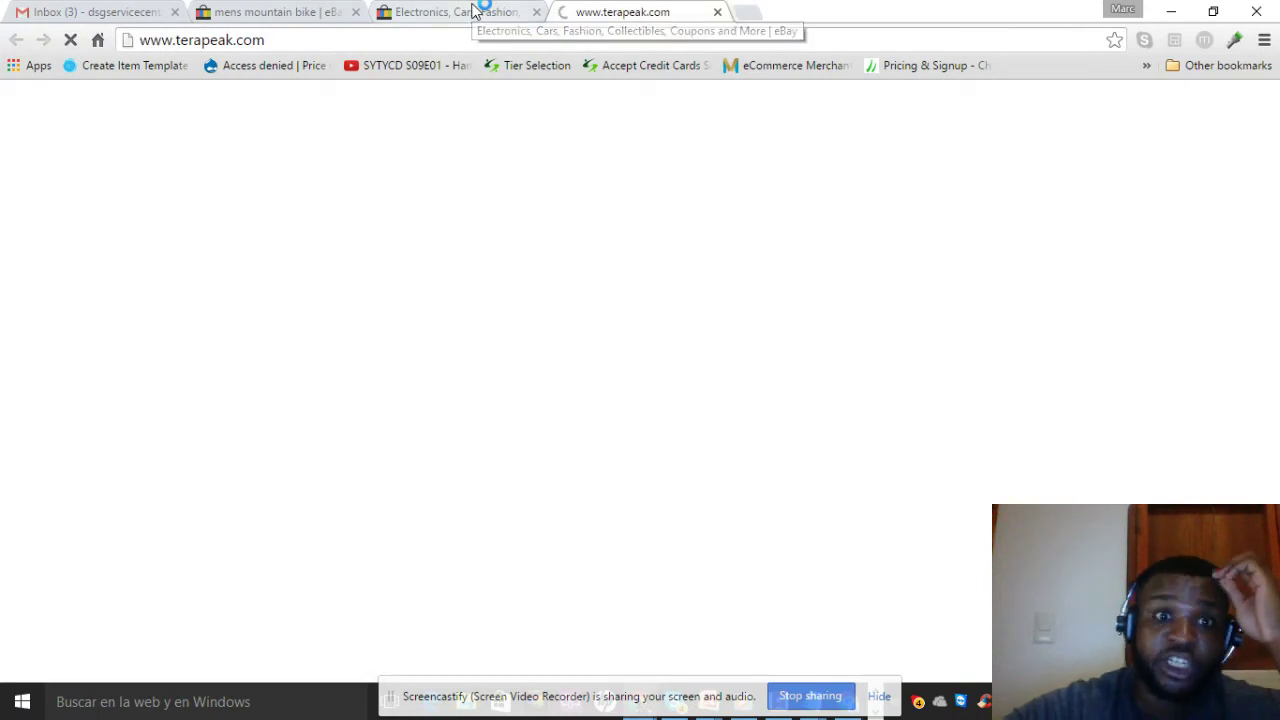
click(474, 13)
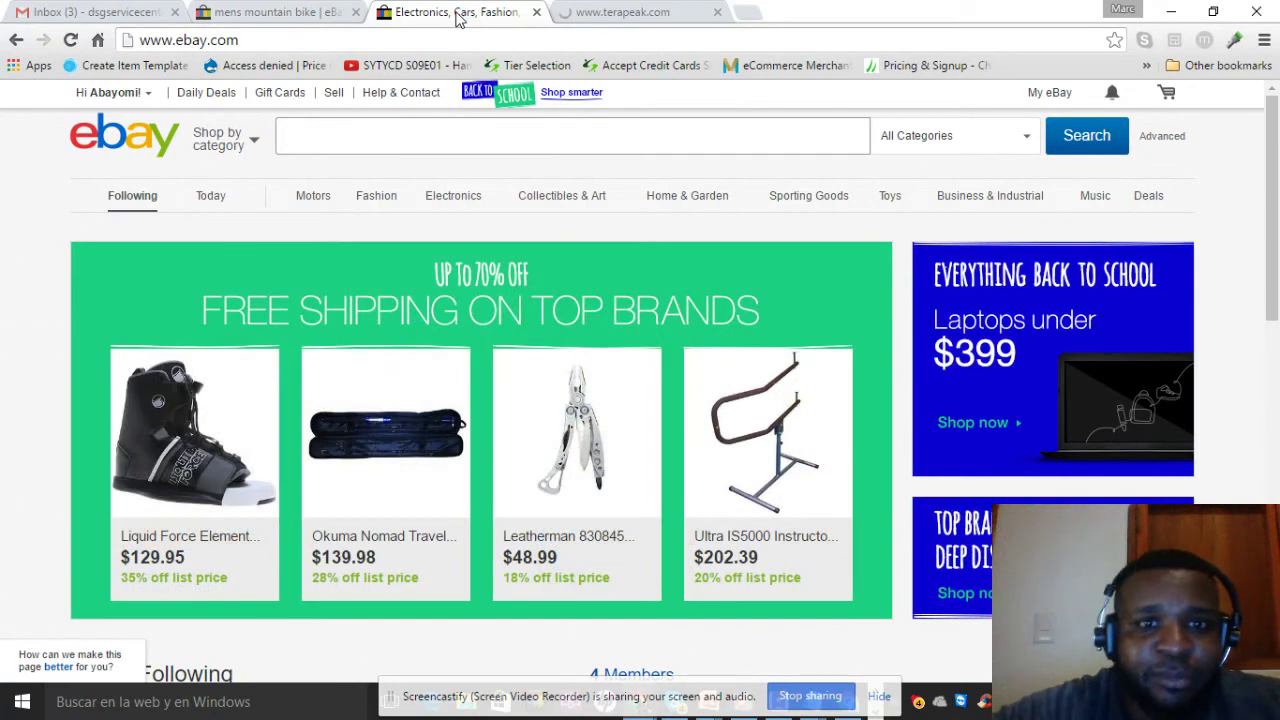
click(1171, 11)
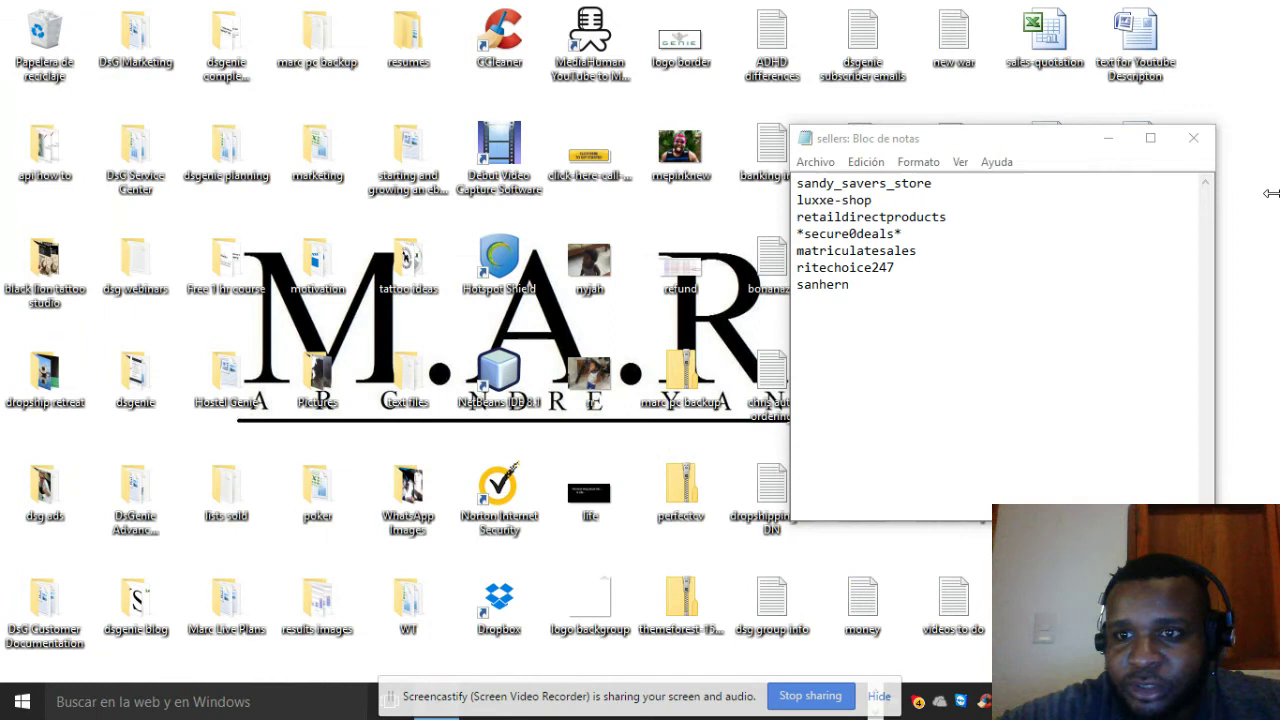
Create a new text document 'sellers list' via Nuevo > Documento de texto beside the sellers window
drag(1012, 143, 554, 124)
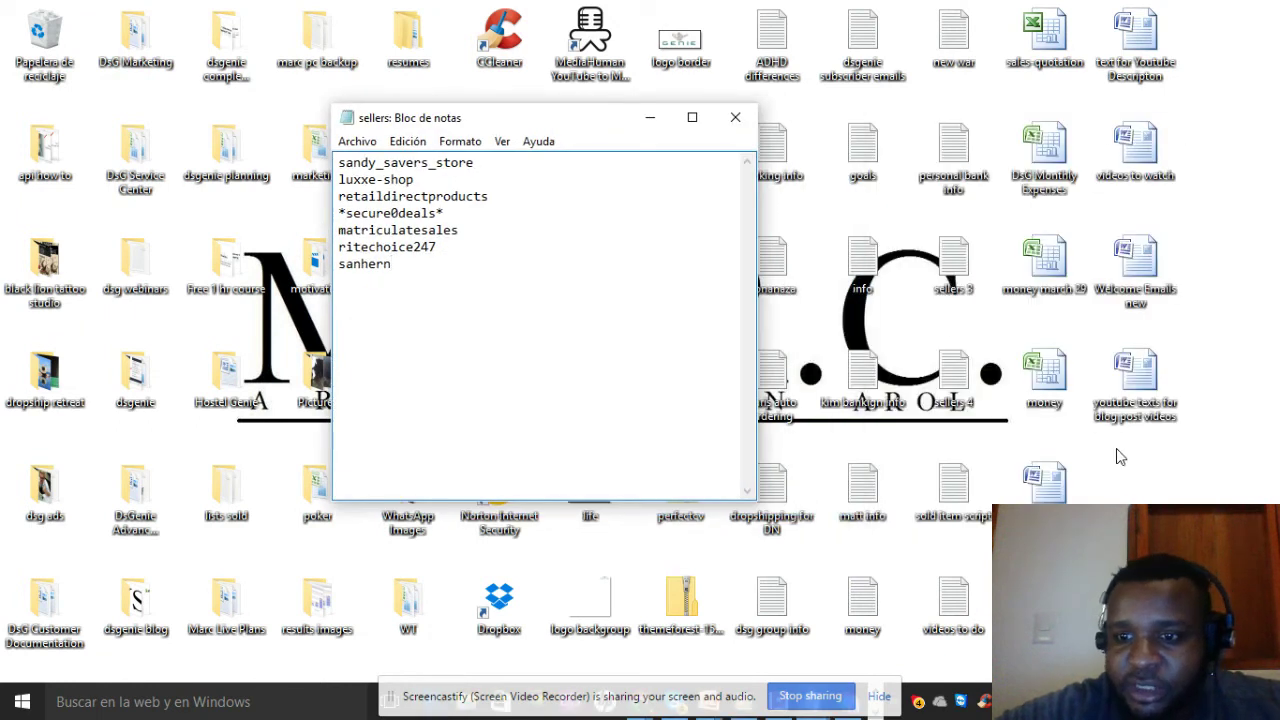
right_click(1012, 260)
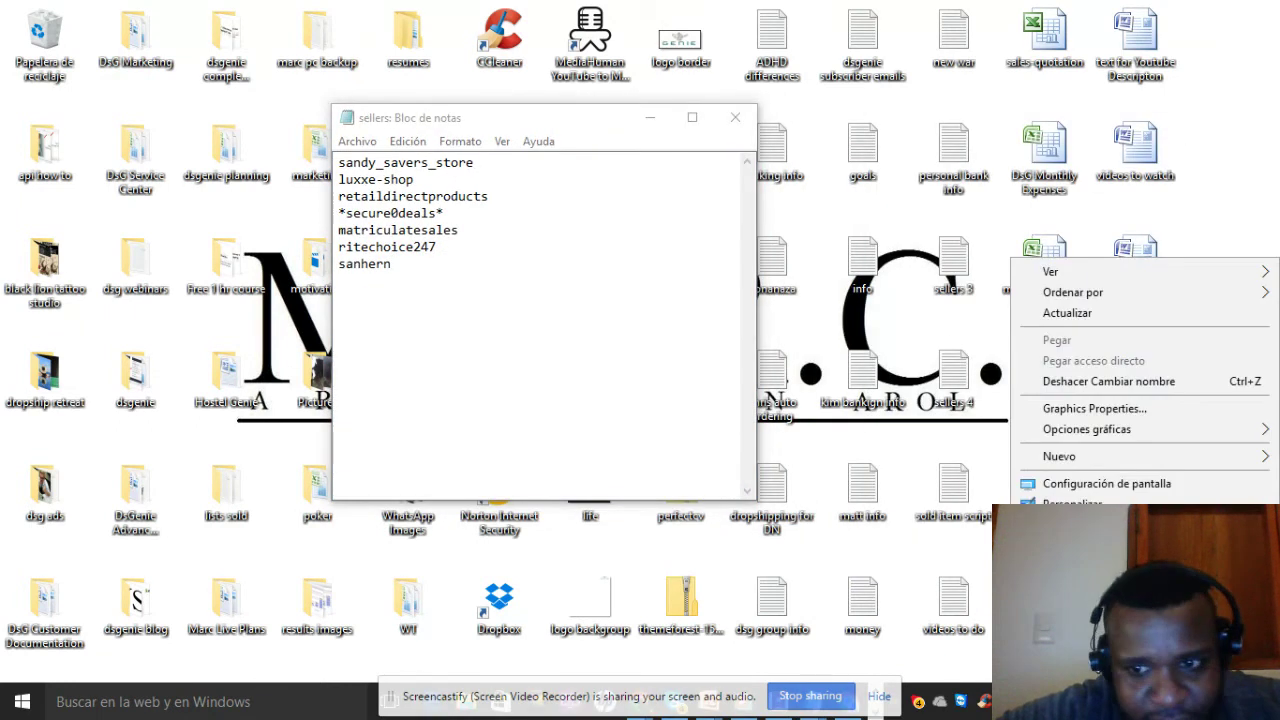
mouse_move(1143, 470)
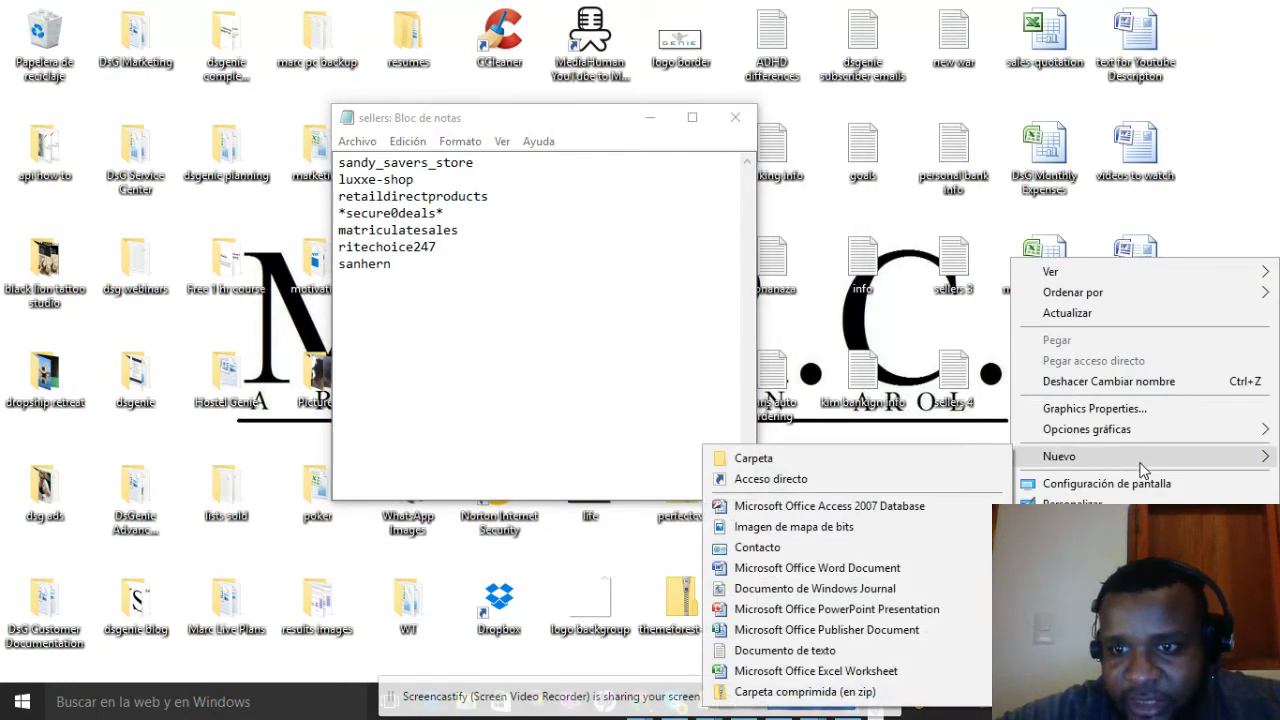
click(903, 651)
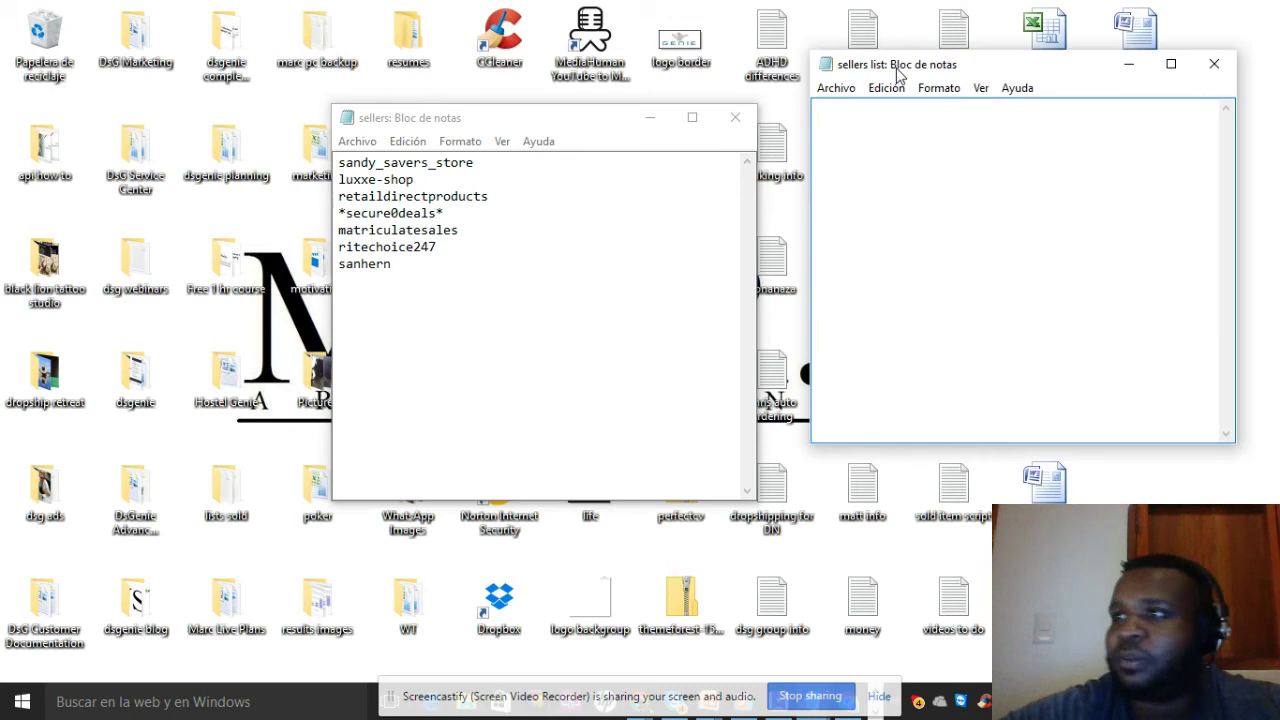
drag(953, 76, 807, 101)
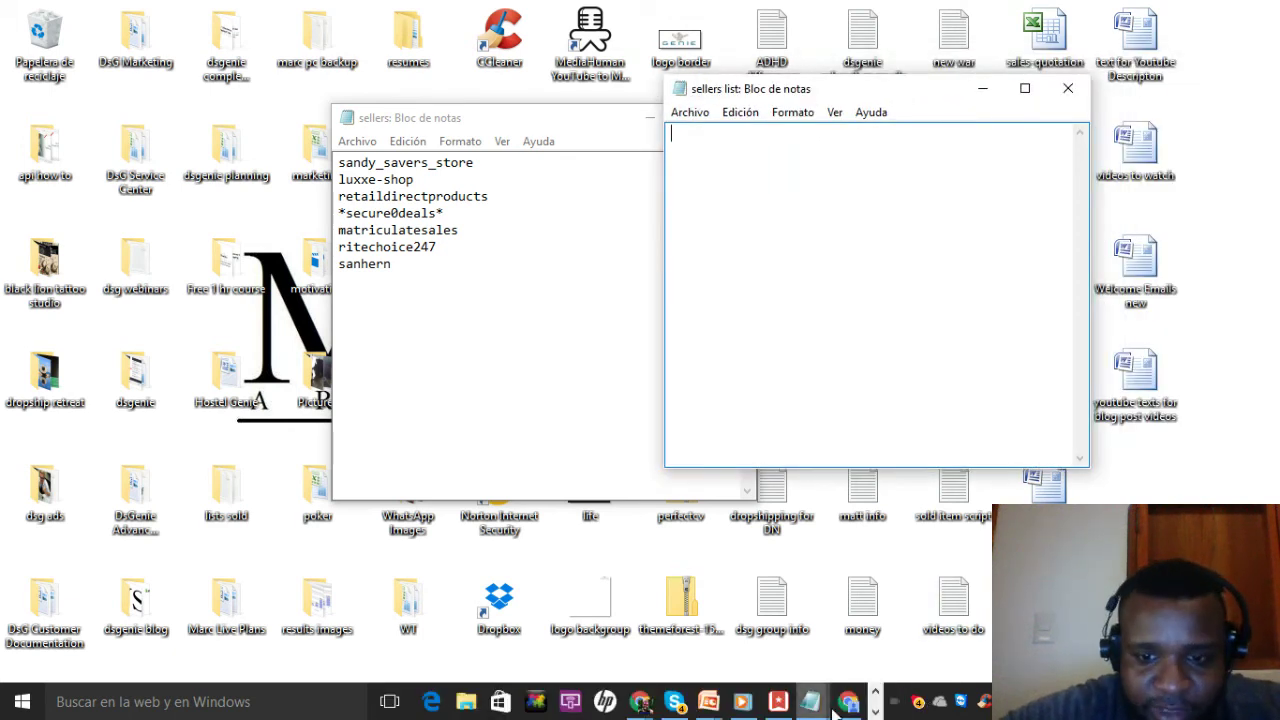
click(848, 703)
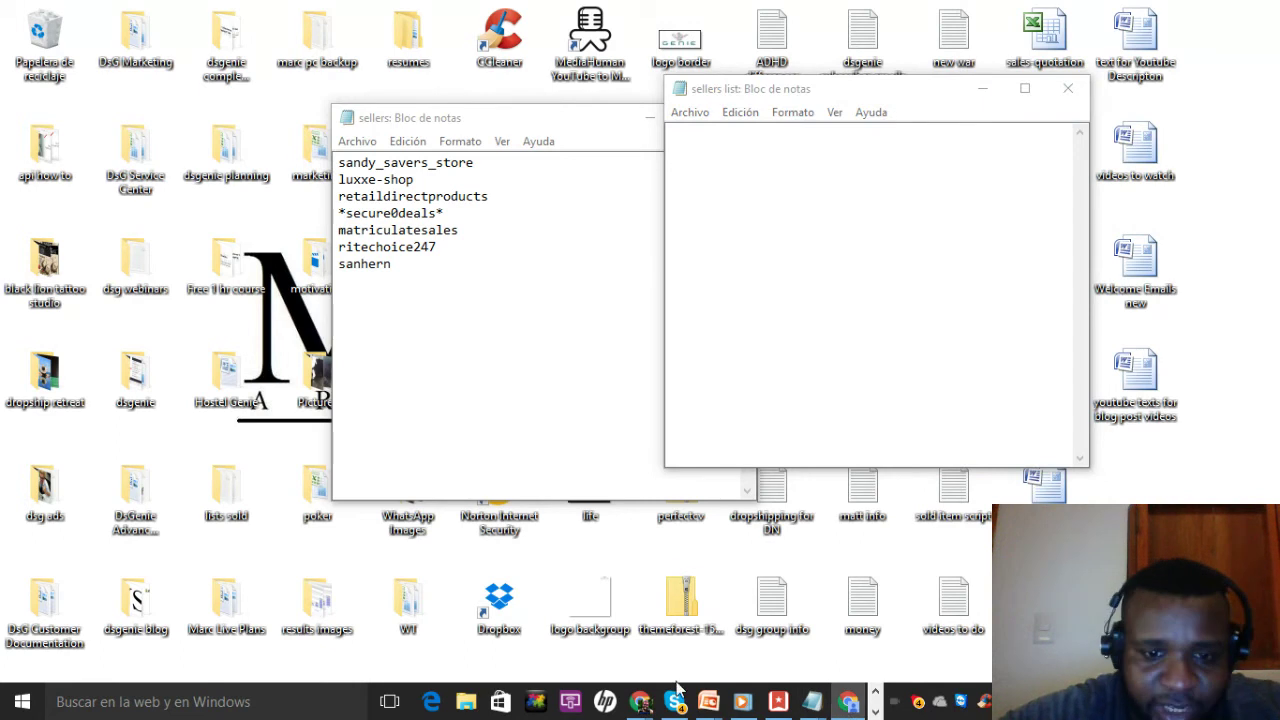
Restore Chrome and log in to Terapeak with the account email and password
mouse_move(640, 702)
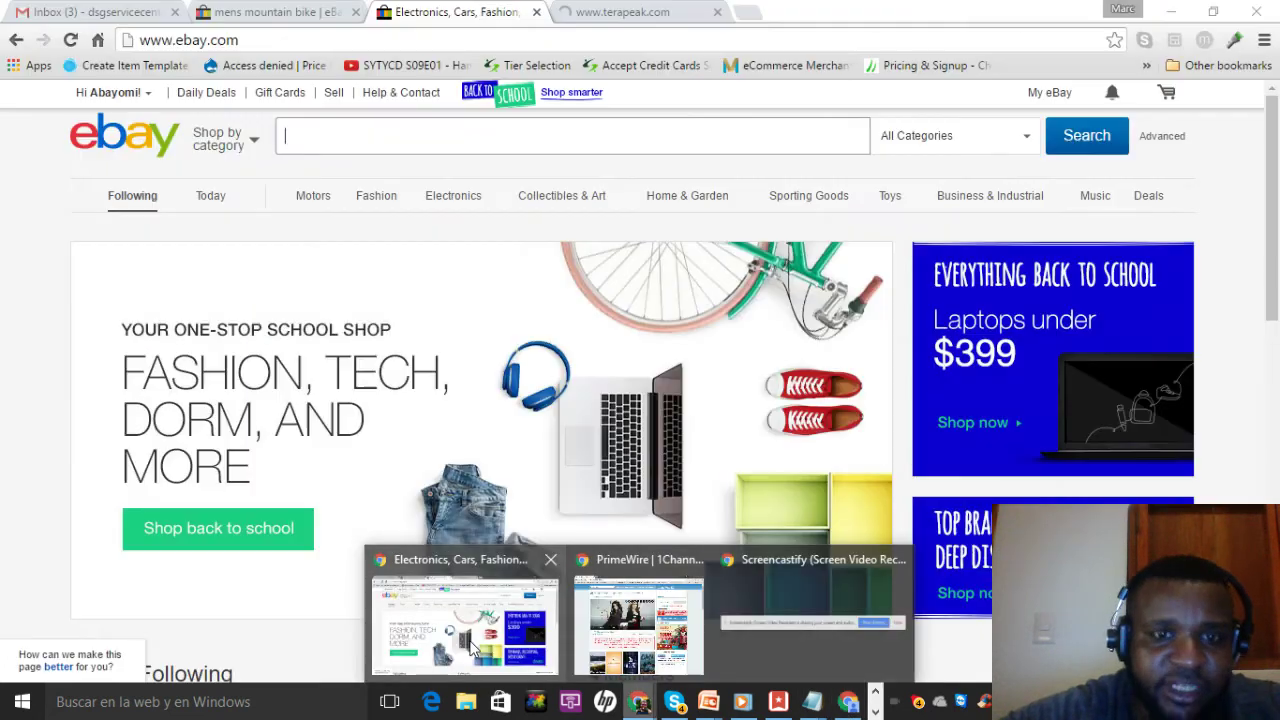
click(474, 648)
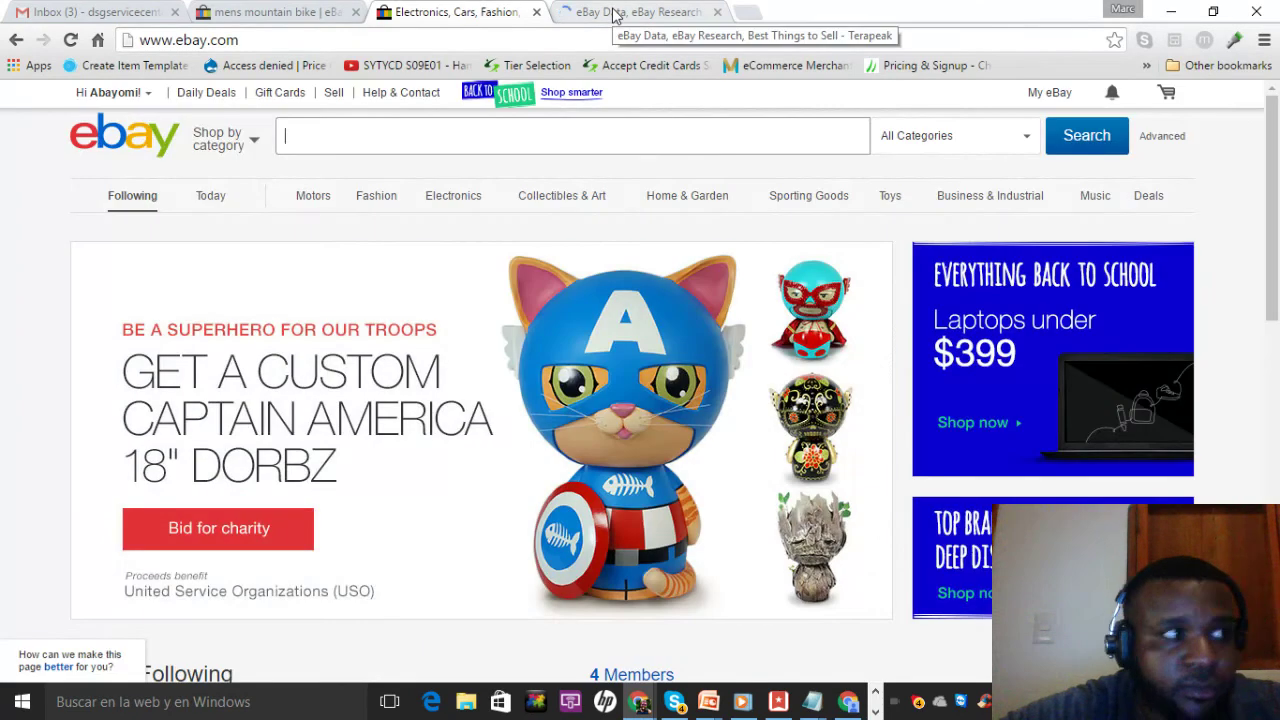
click(614, 14)
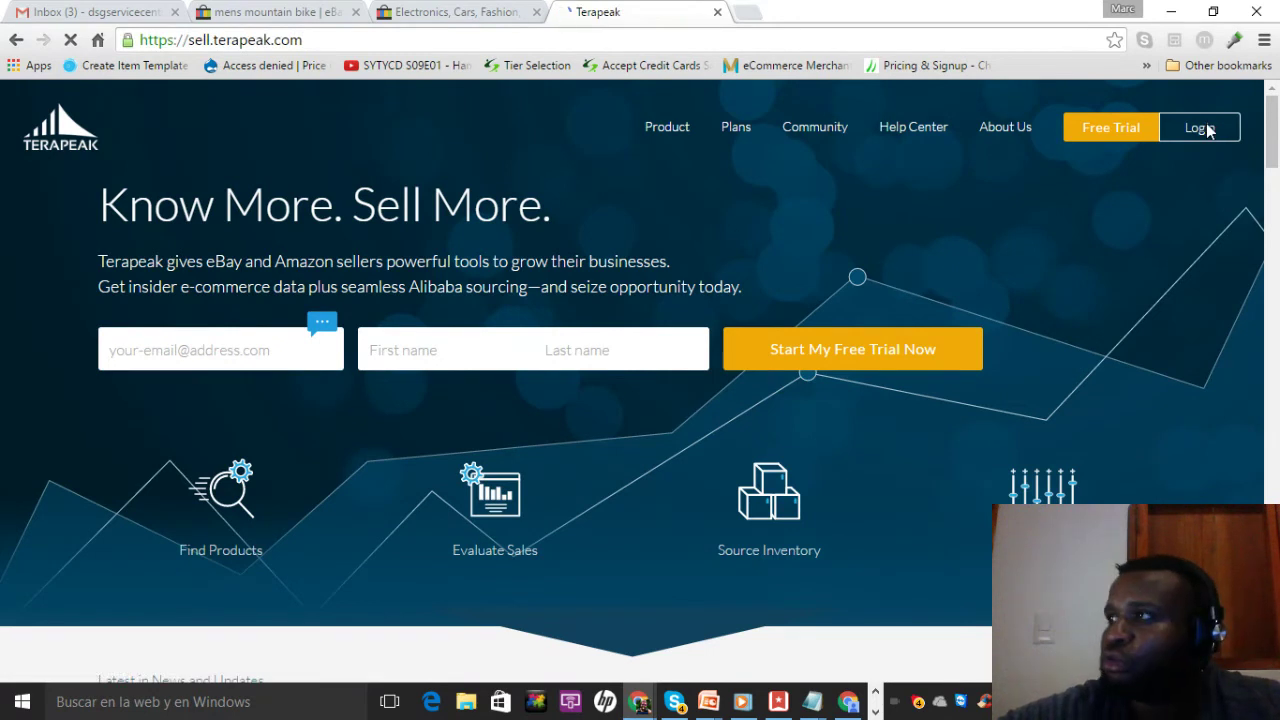
click(1200, 127)
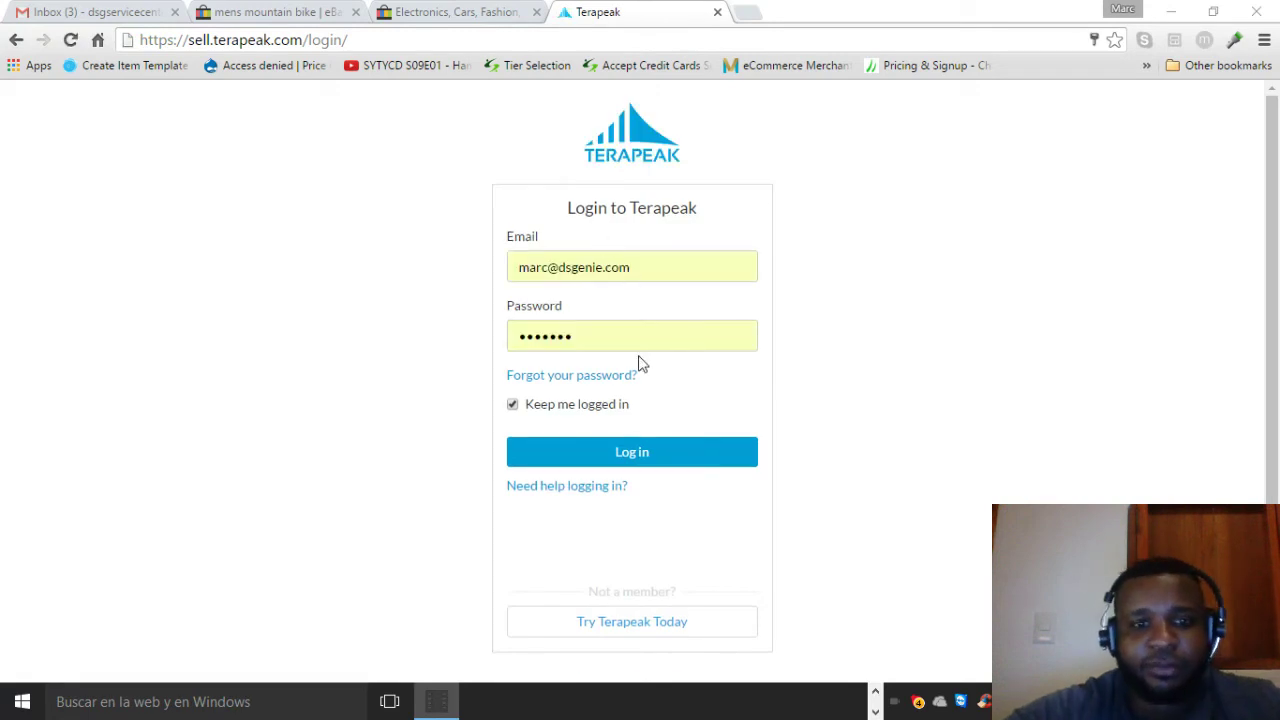
click(659, 466)
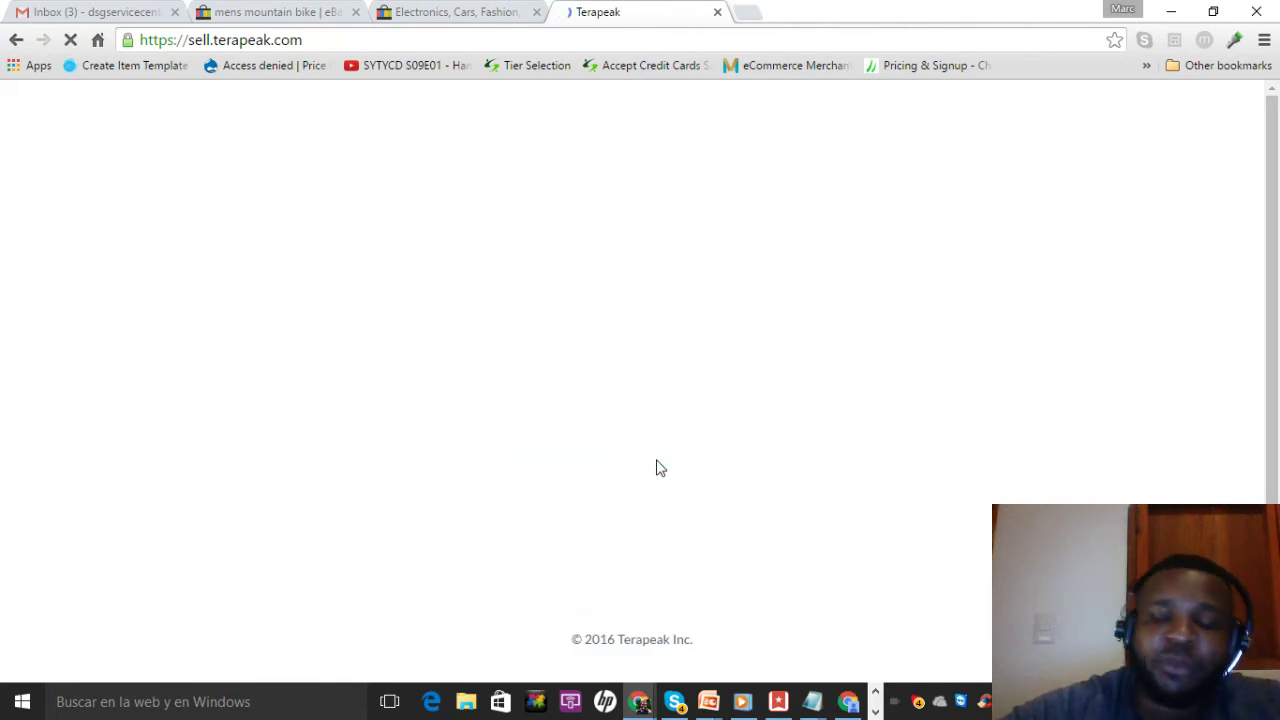
Arrange the sellers list and sellers Notepad windows side by side
click(1173, 12)
click(754, 263)
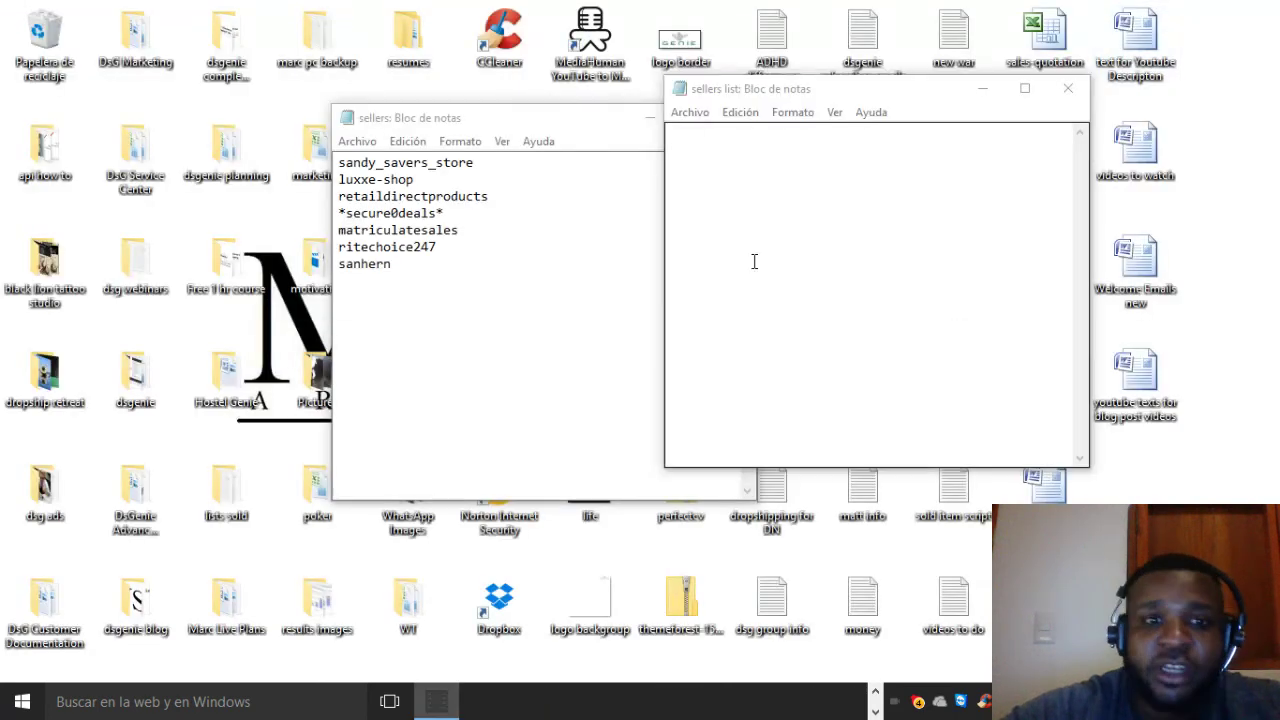
drag(813, 97, 994, 36)
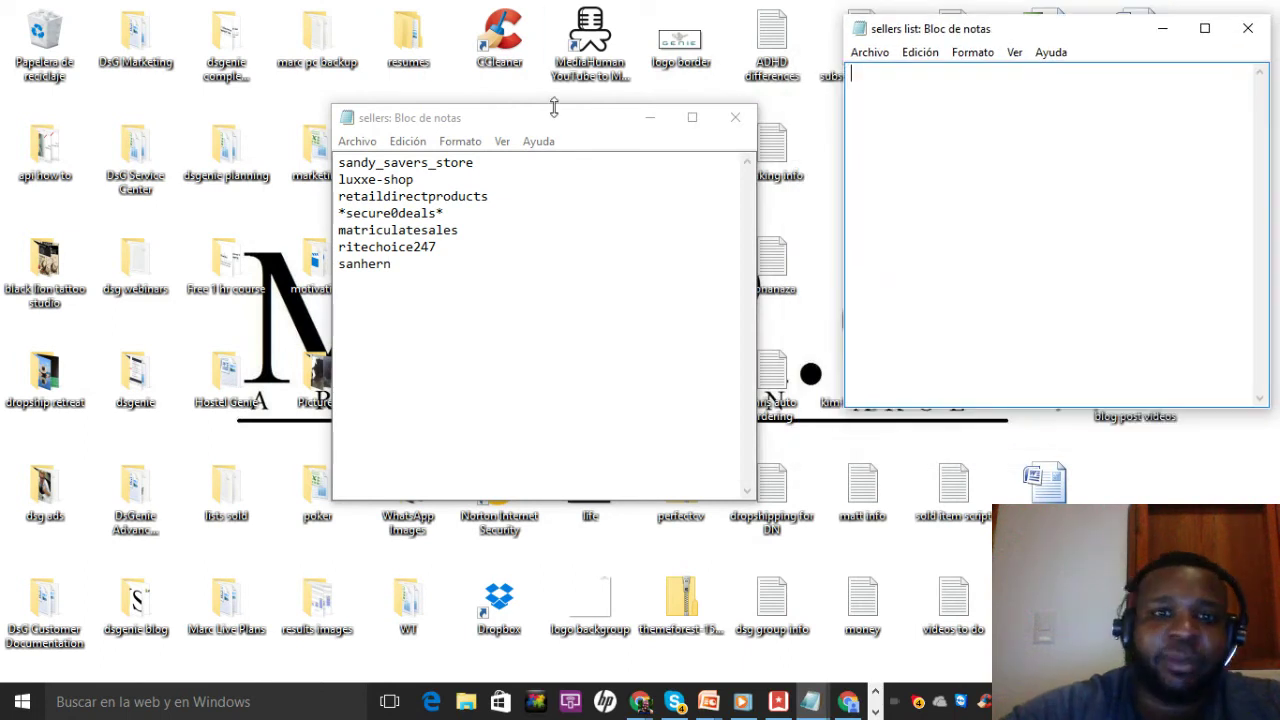
drag(543, 125, 981, 158)
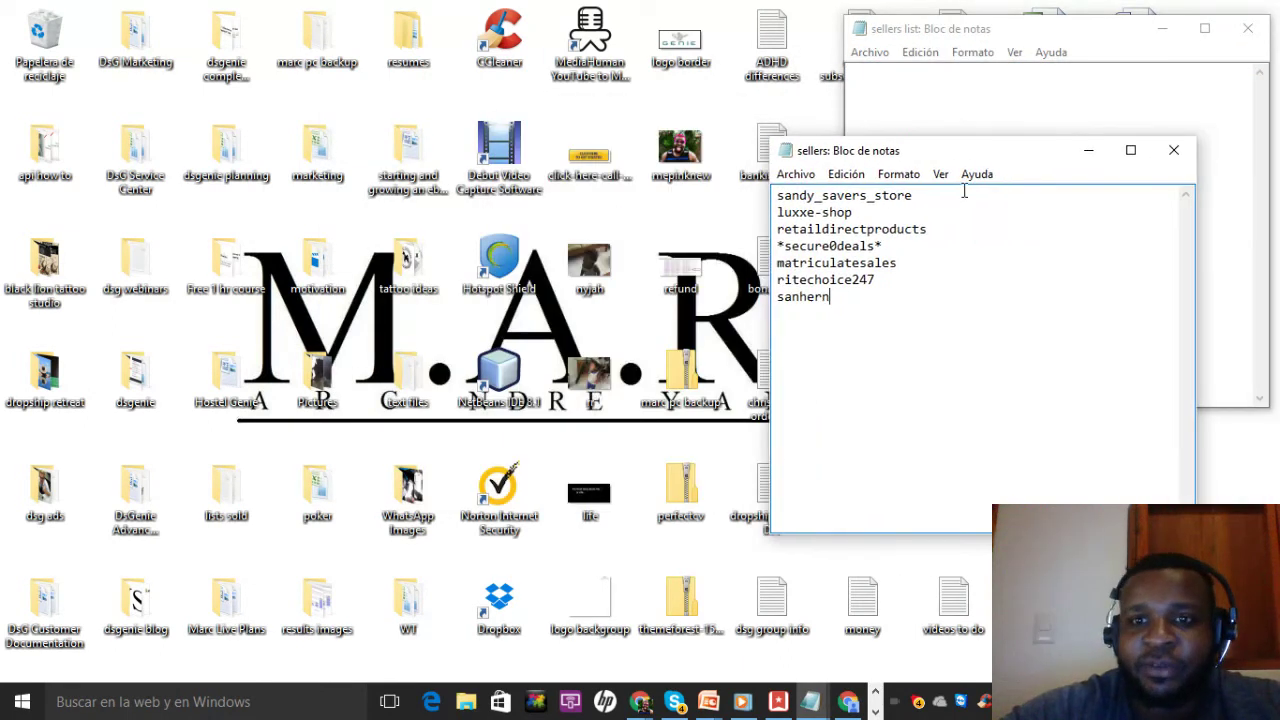
Copy the first seller ID from sellers into sellers list, then restore the Terapeak browser
drag(913, 196, 770, 199)
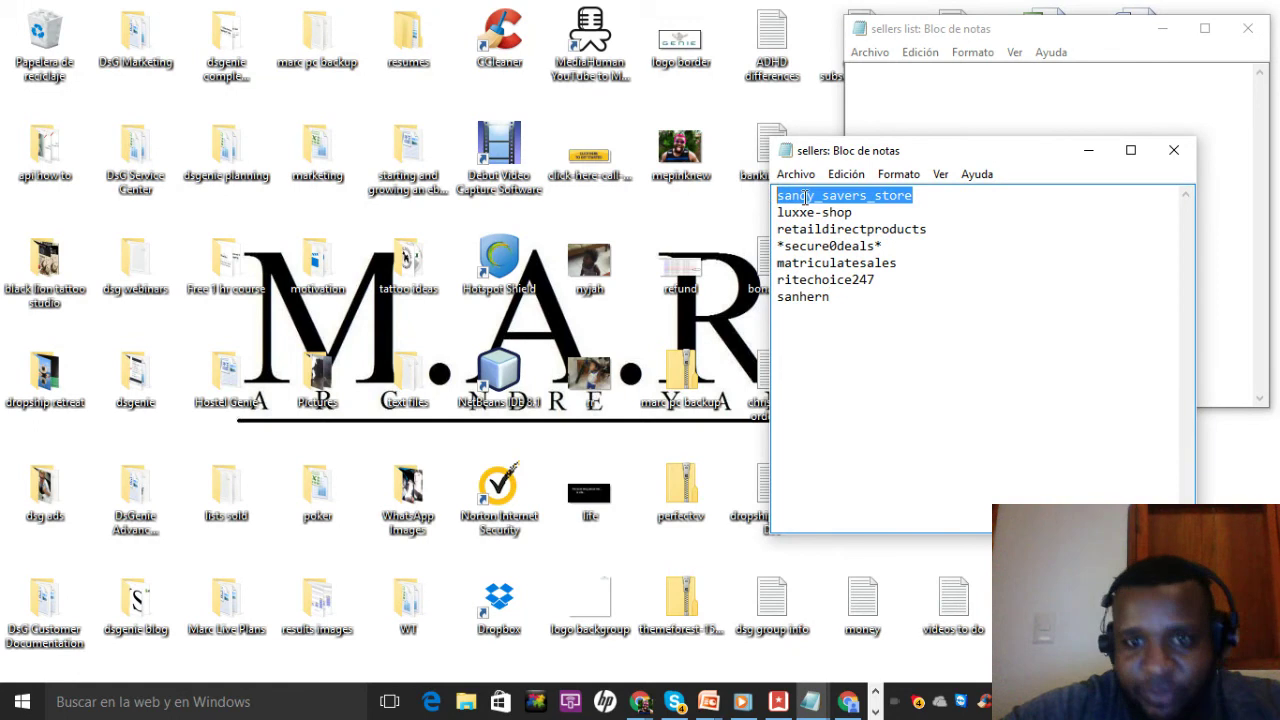
right_click(805, 197)
click(858, 258)
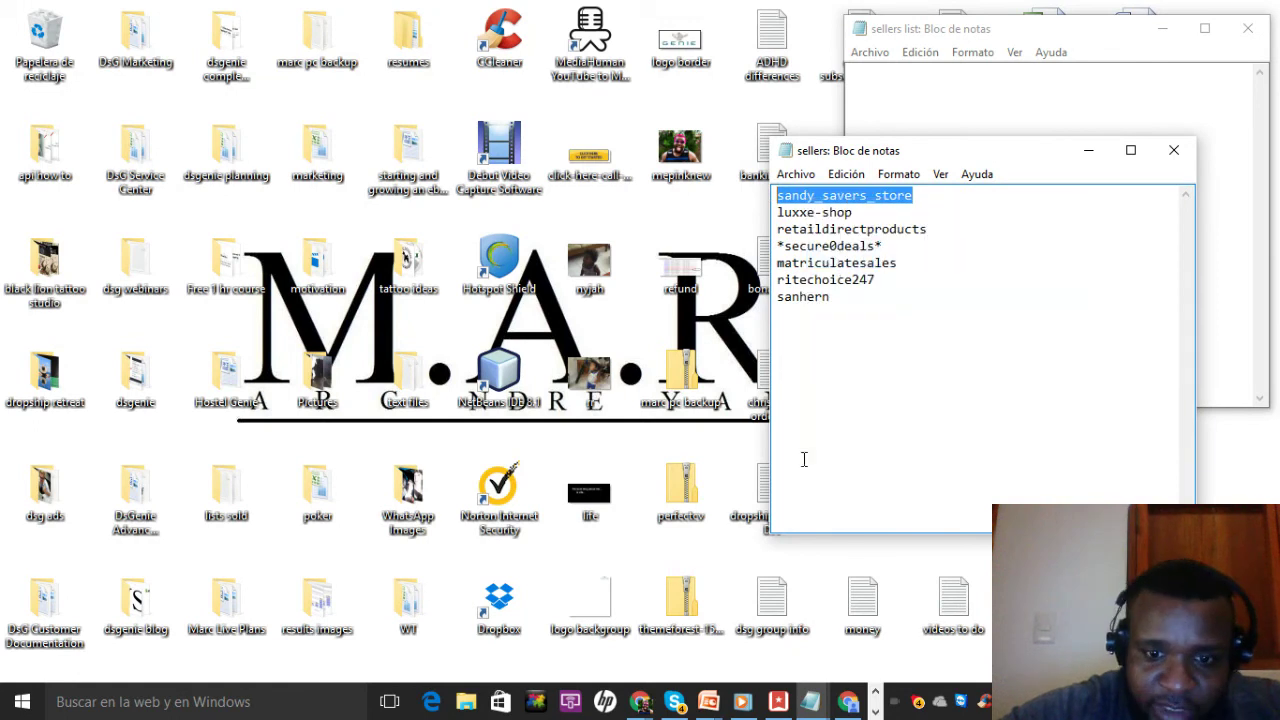
click(928, 97)
right_click(928, 97)
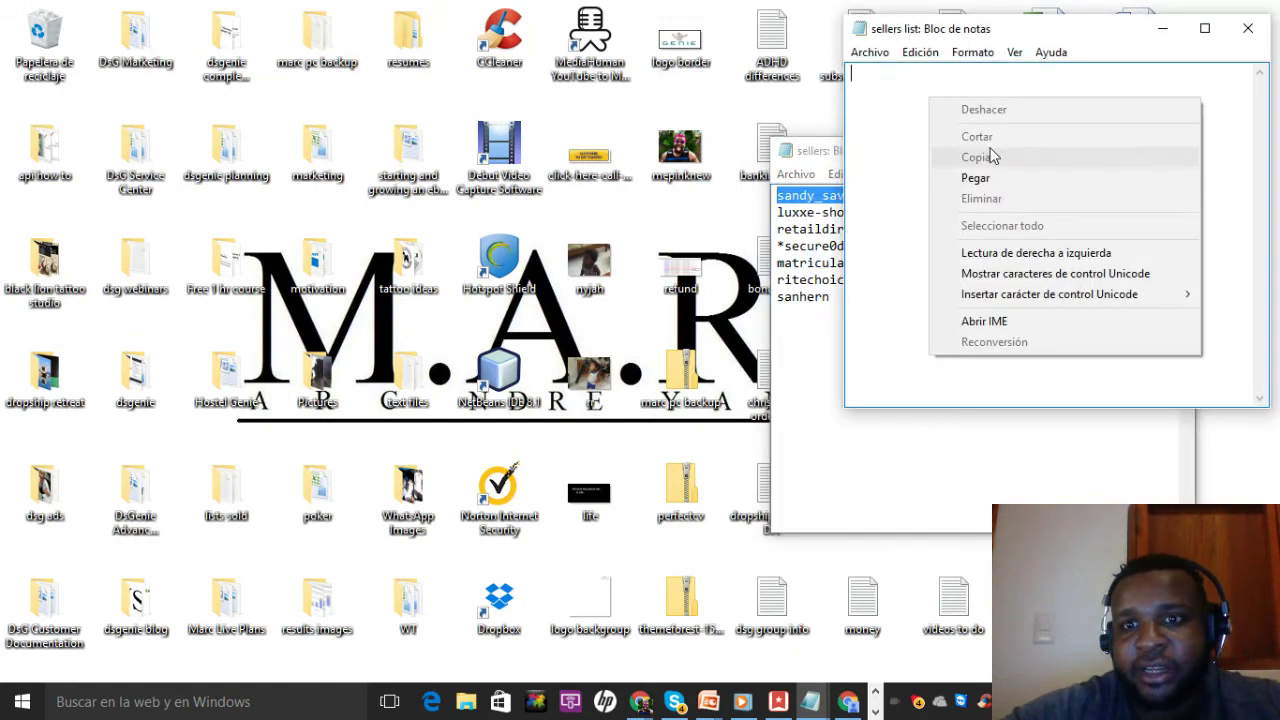
click(990, 179)
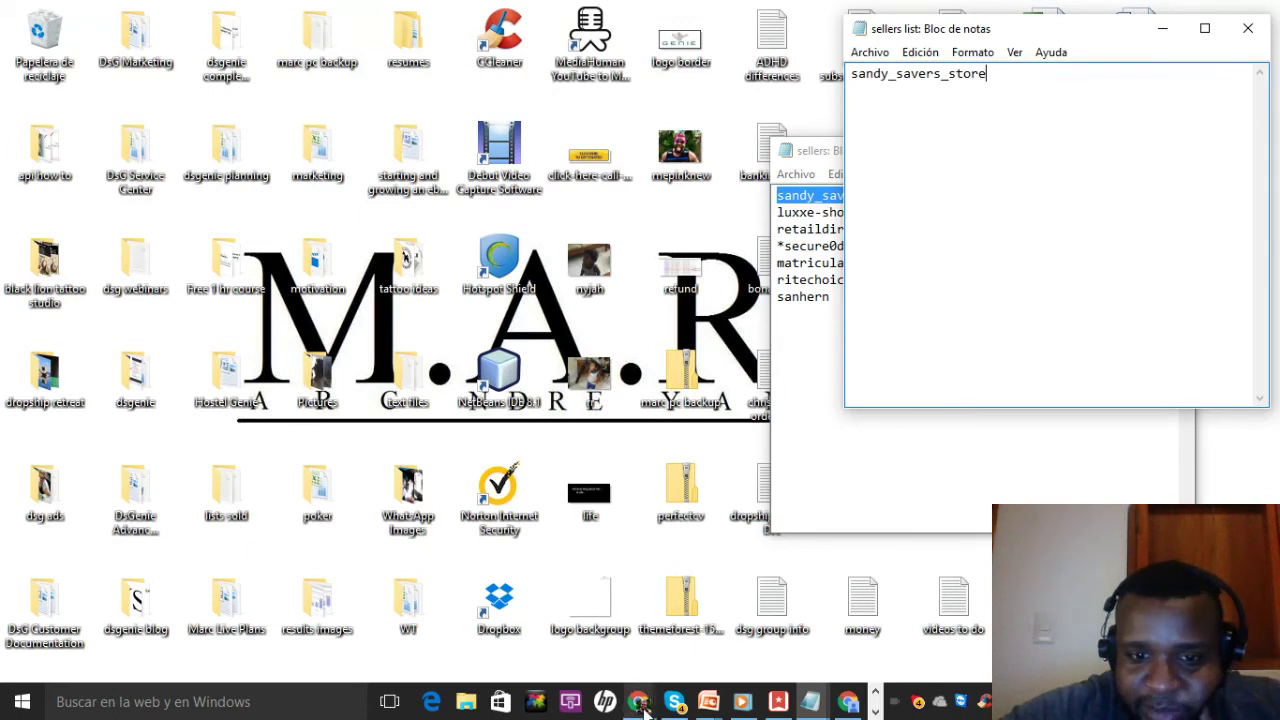
mouse_move(645, 706)
click(477, 627)
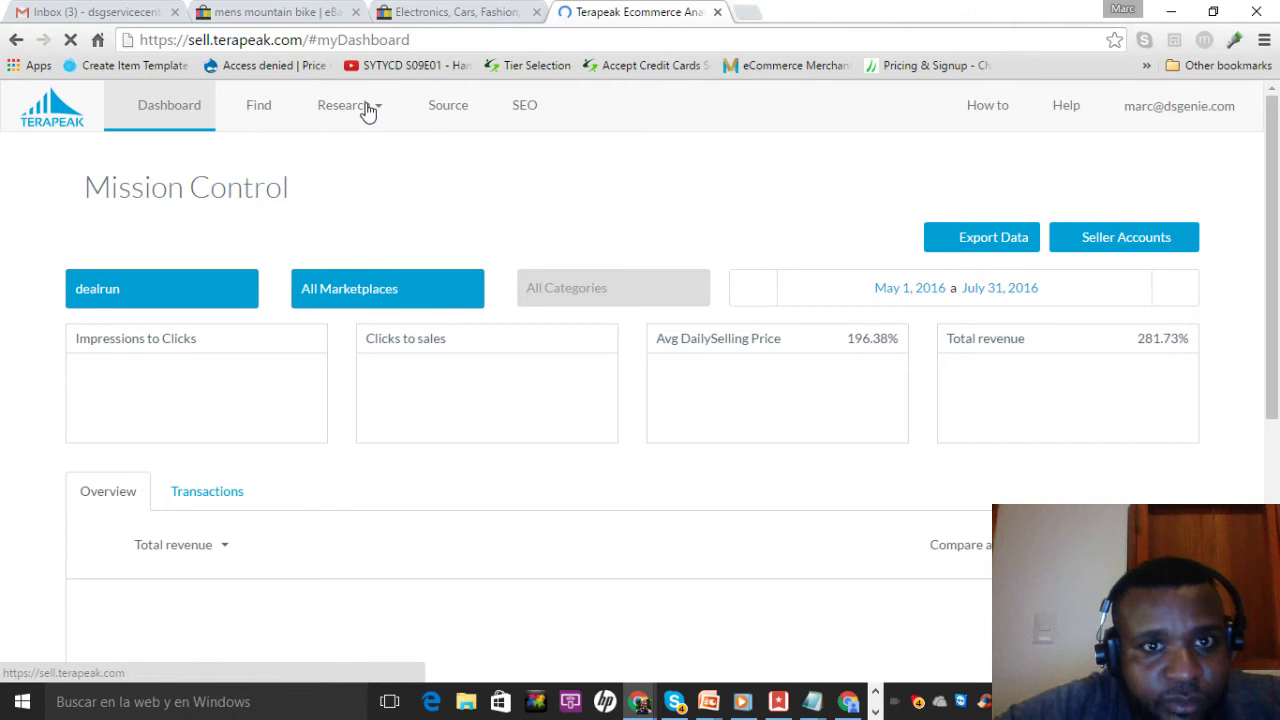
Choose Competitor Research from the Research menu, waiting through the Page Unresponsive dialog
mouse_move(368, 112)
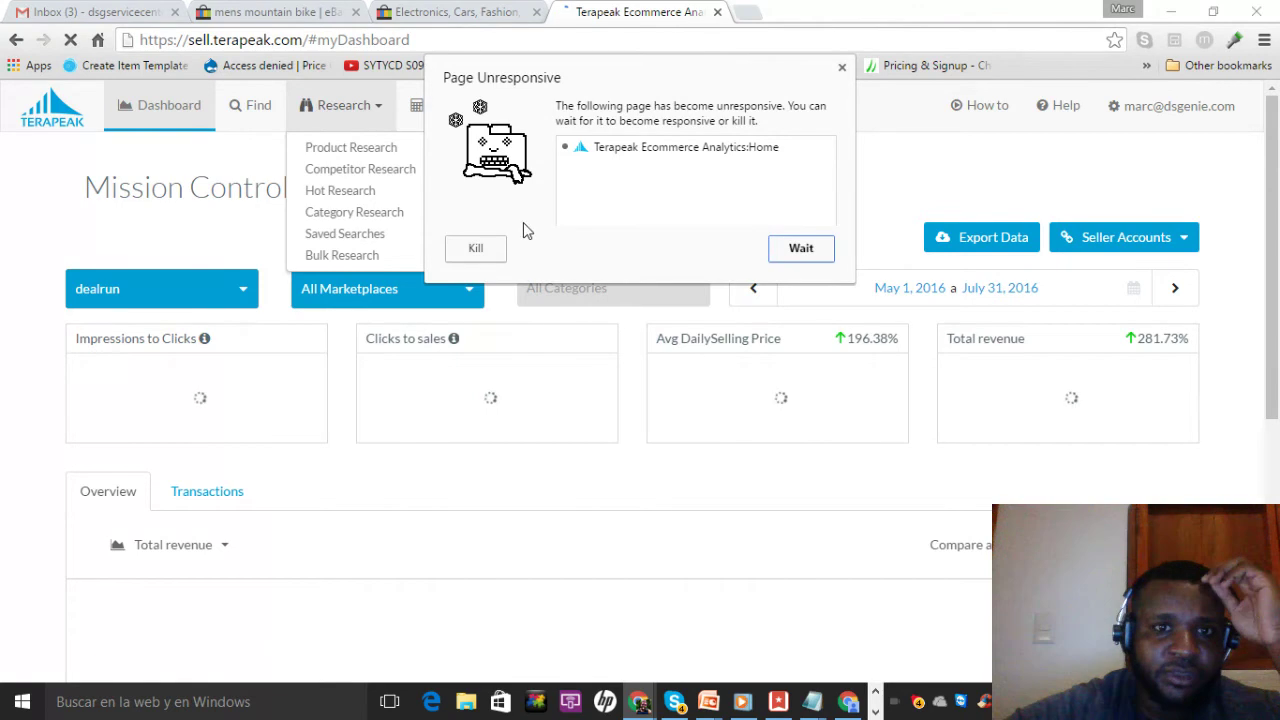
click(803, 249)
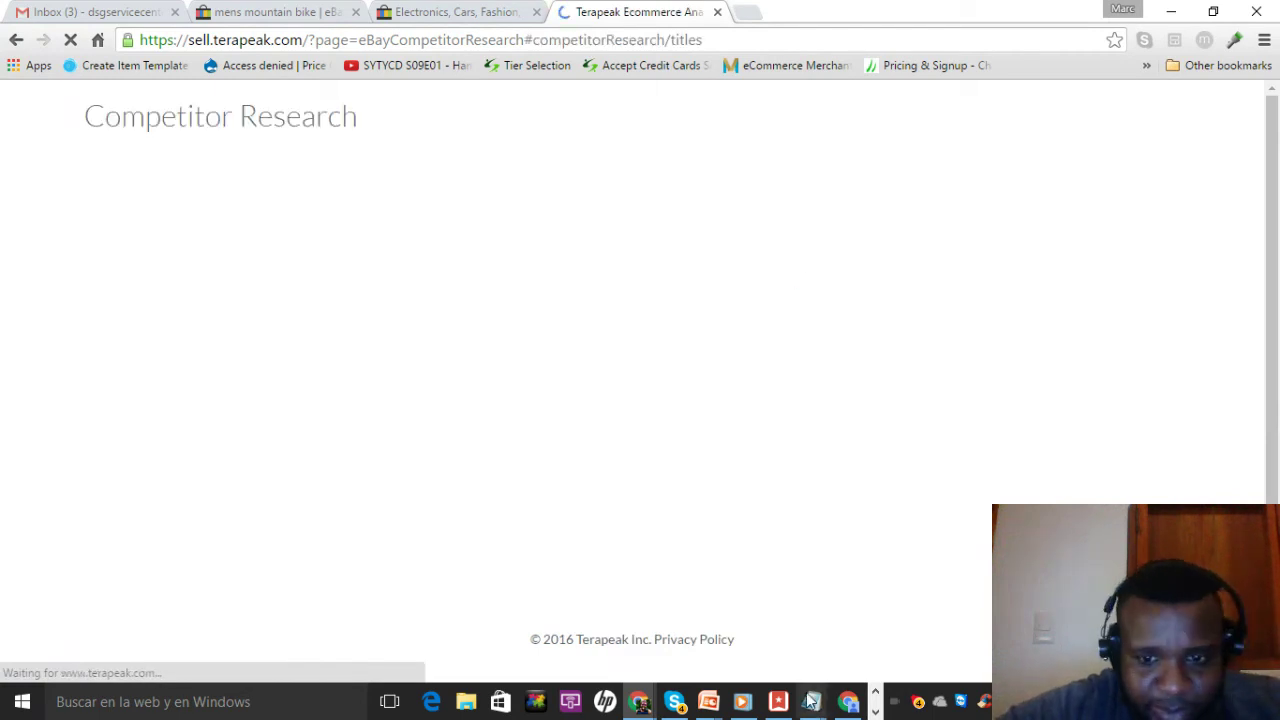
Close the sellers Notepad file, saving changes to sellers.txt
mouse_move(812, 708)
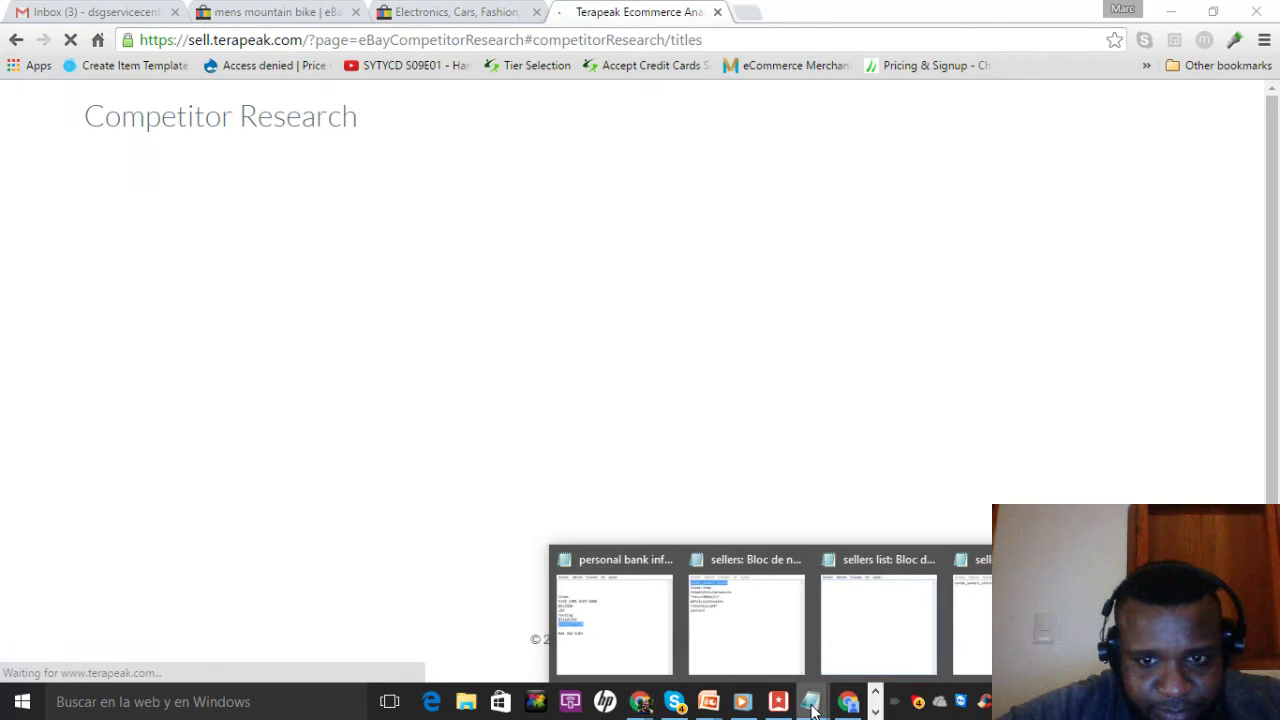
click(740, 614)
click(1173, 151)
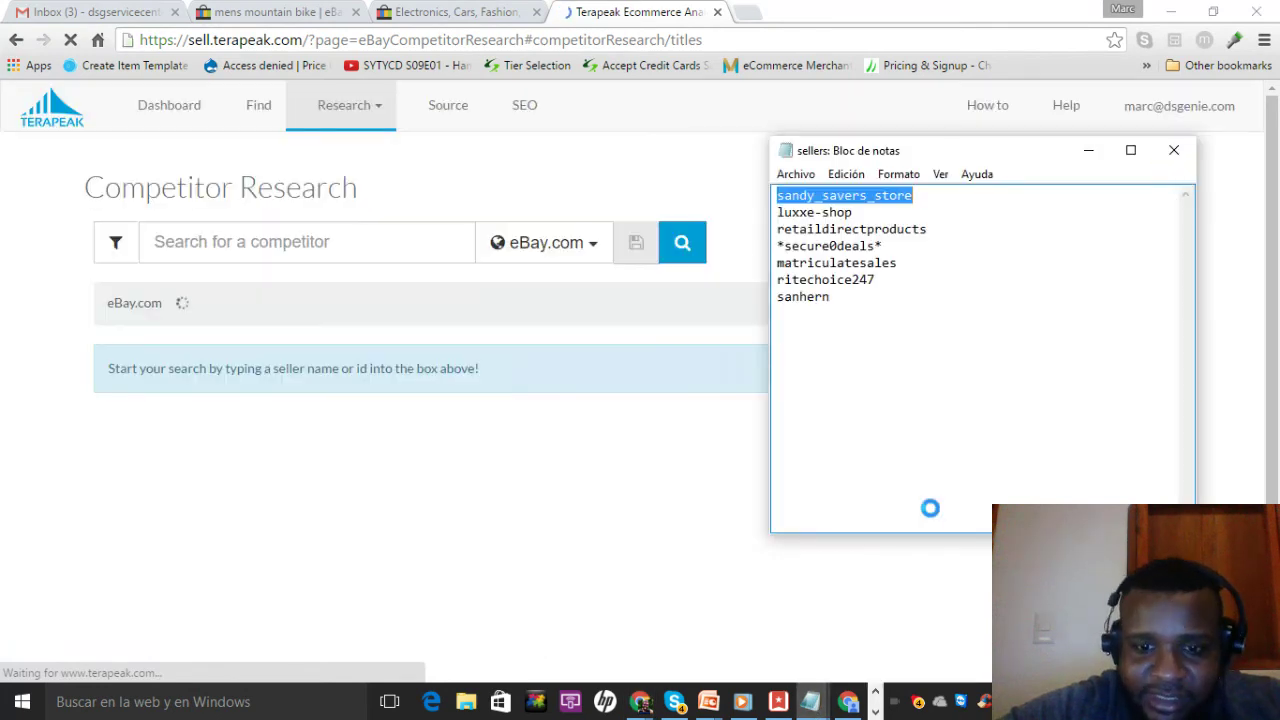
click(560, 362)
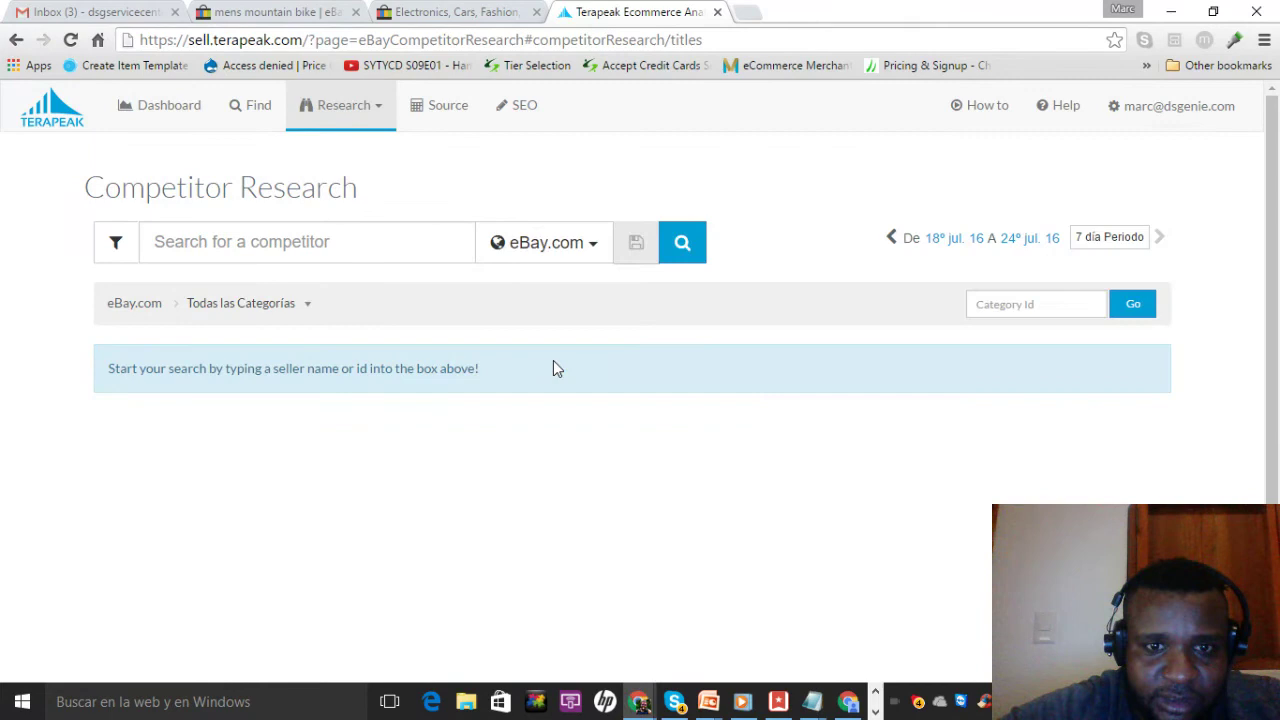
Copy the seller ID sandy_savers_store from the sellers list file
mouse_move(811, 702)
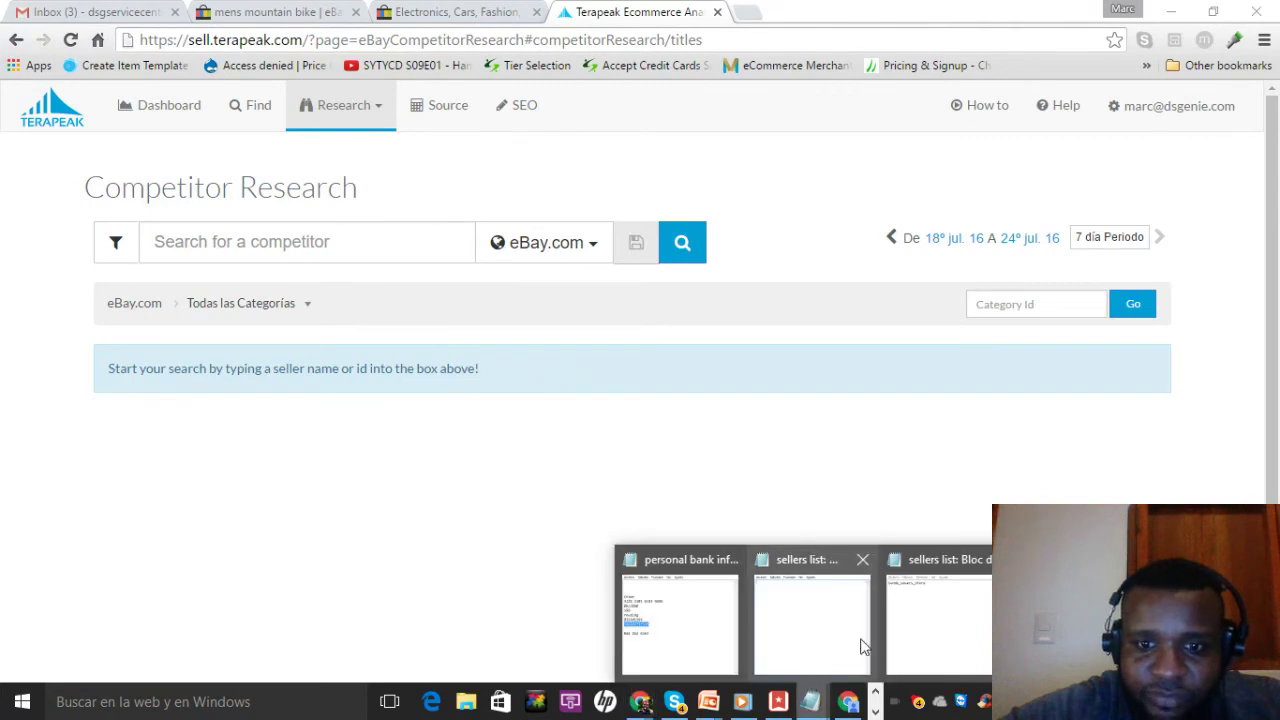
click(924, 622)
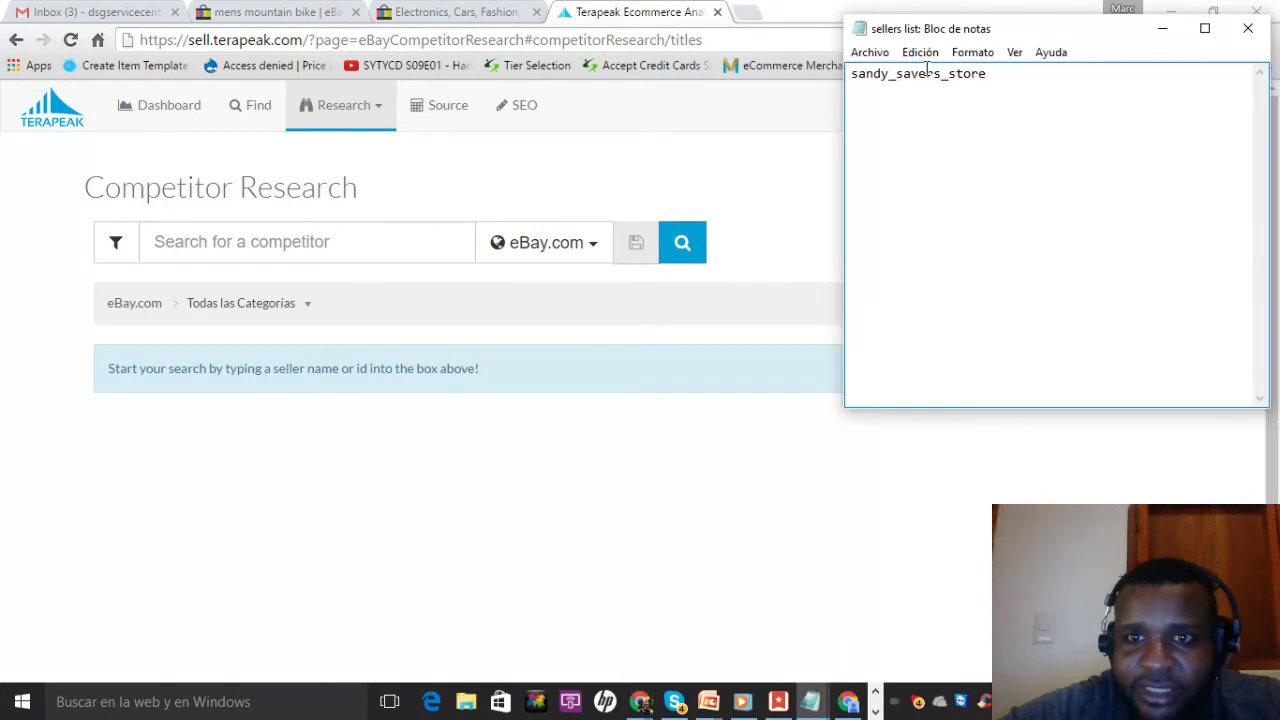
right_click(924, 73)
click(975, 200)
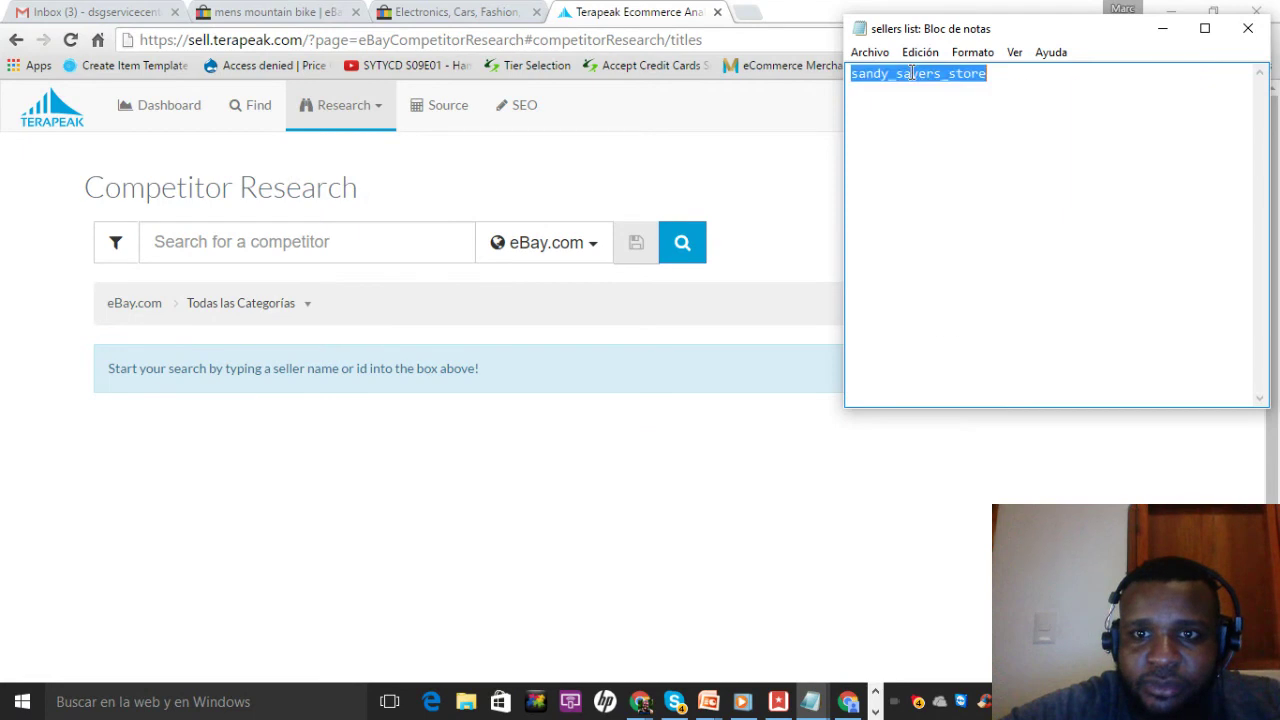
click(912, 73)
double_click(912, 73)
click(912, 73)
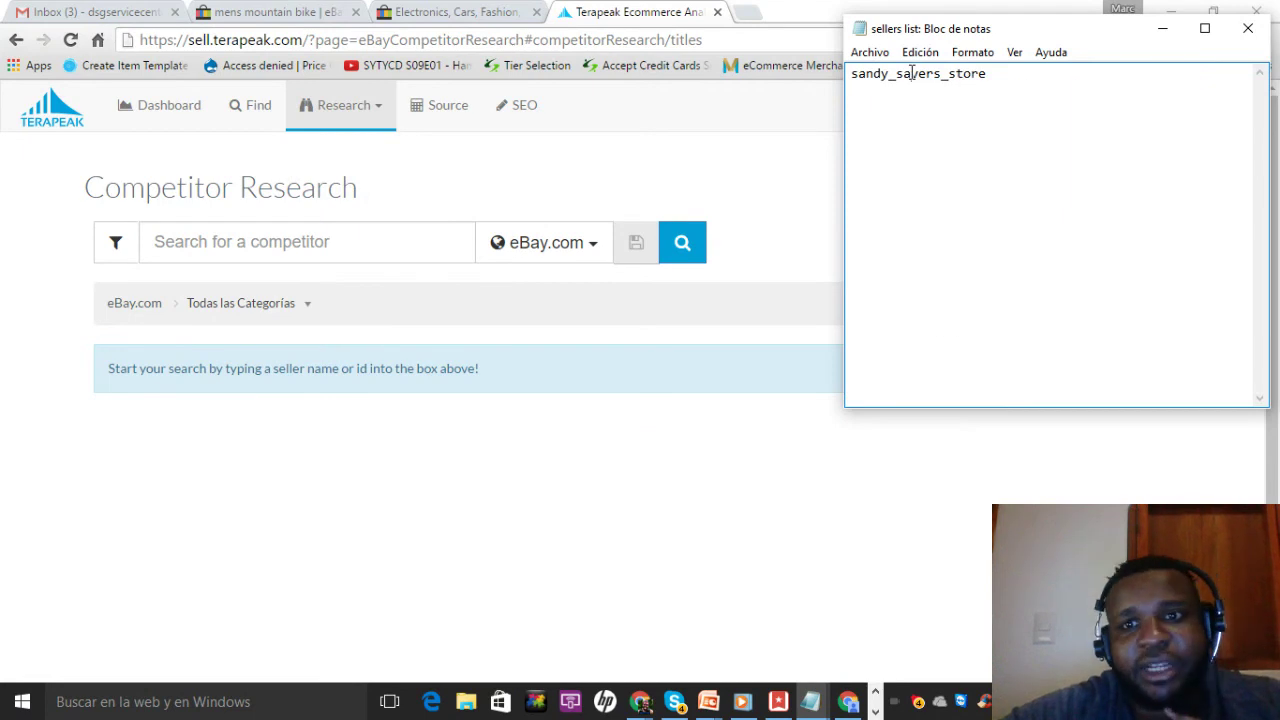
double_click(912, 73)
right_click(912, 73)
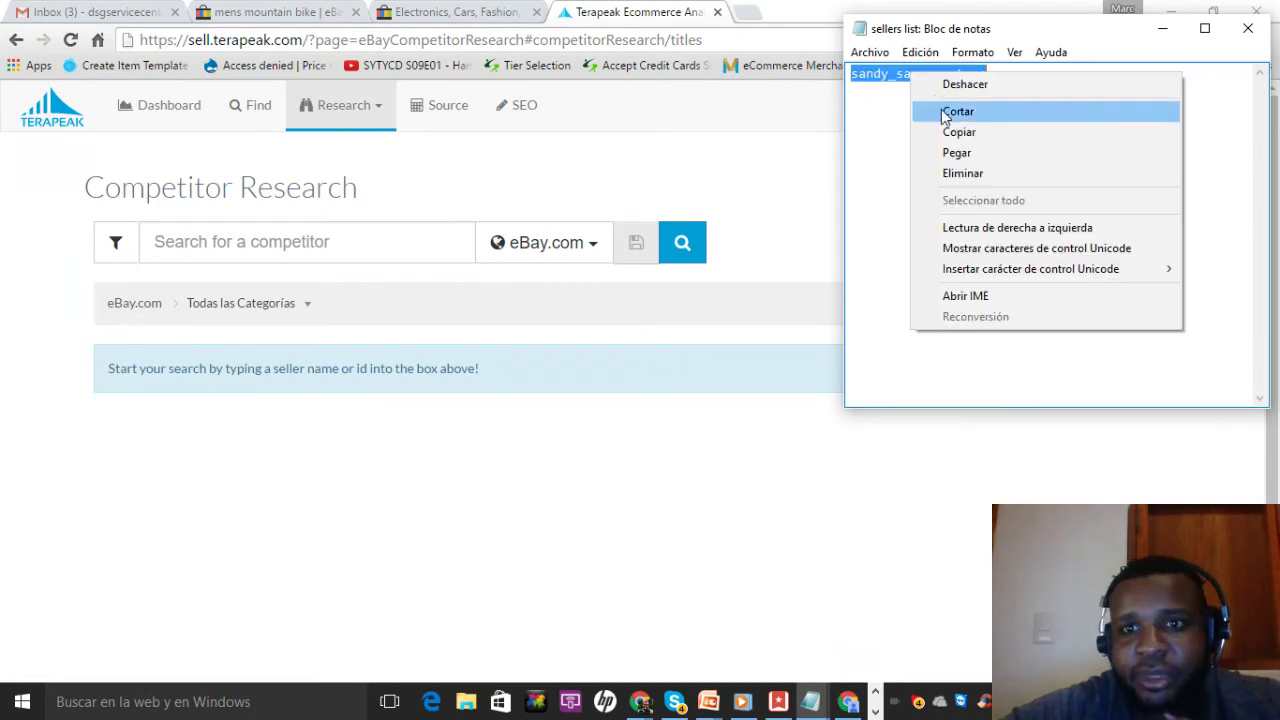
click(942, 131)
Search Terapeak competitors for sandy_savers_store over the last 30 days
click(662, 20)
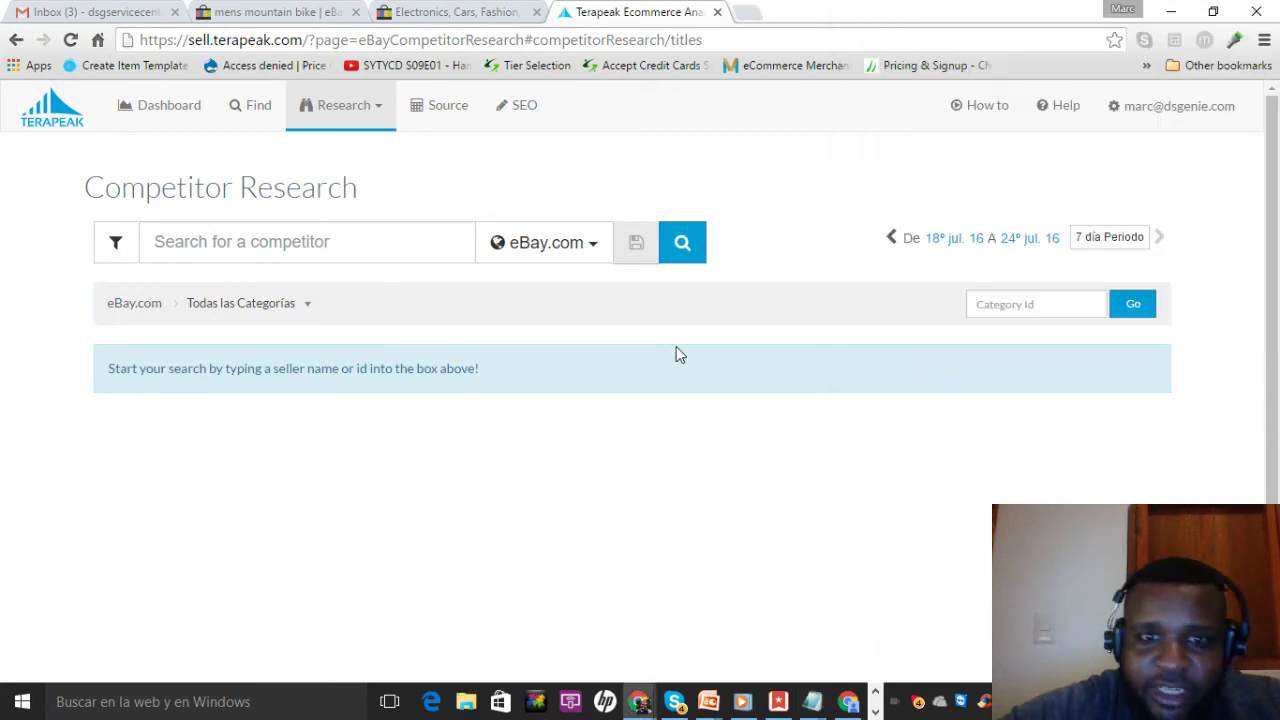
click(1133, 251)
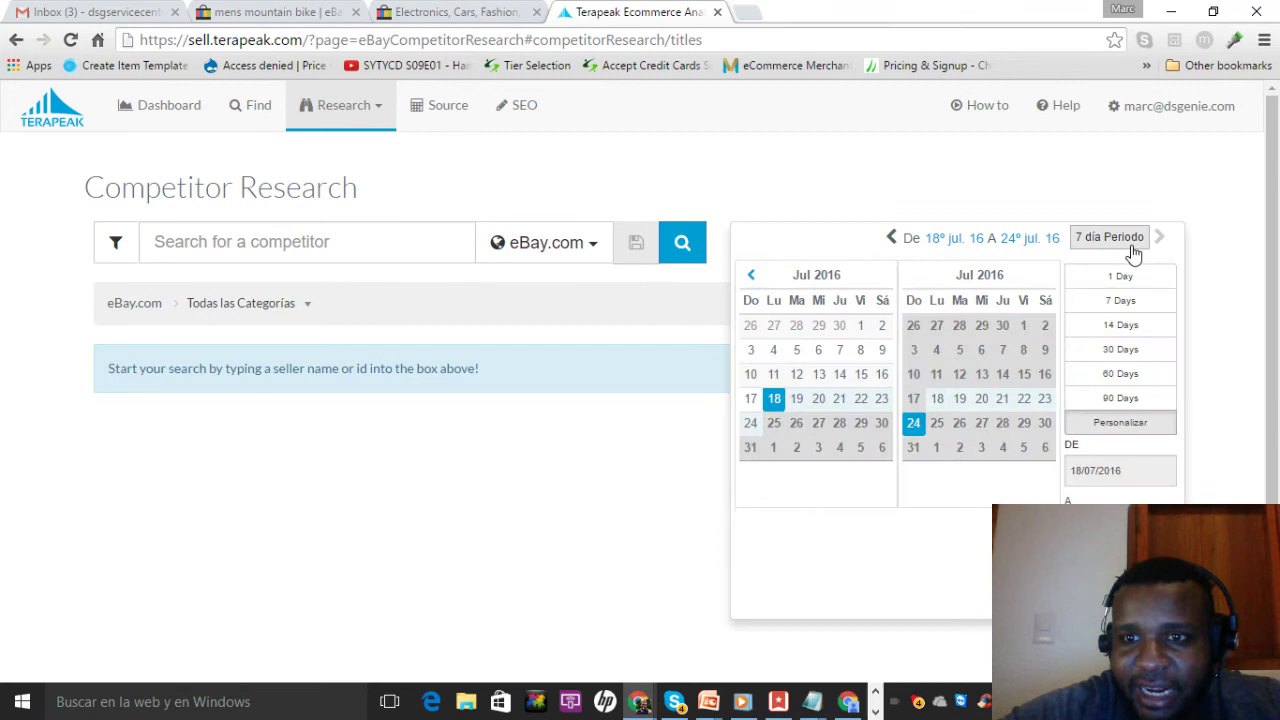
click(1127, 352)
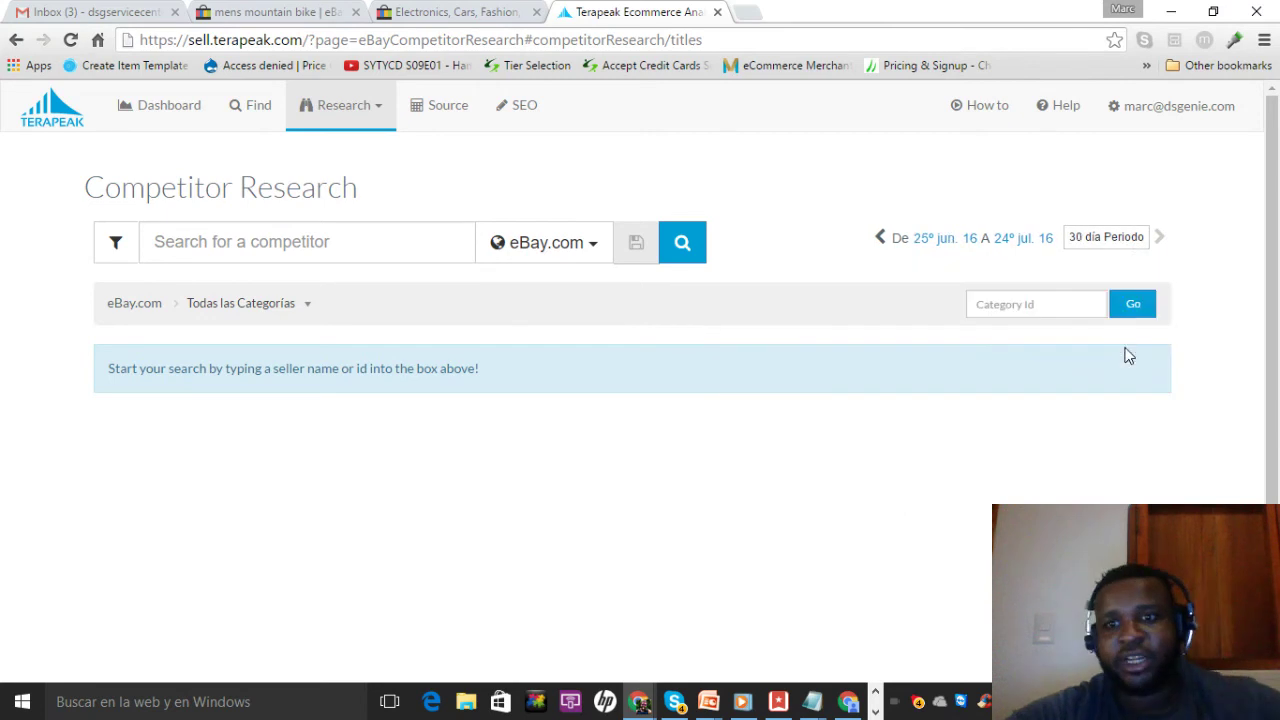
click(380, 249)
text(sandy_savers_store)
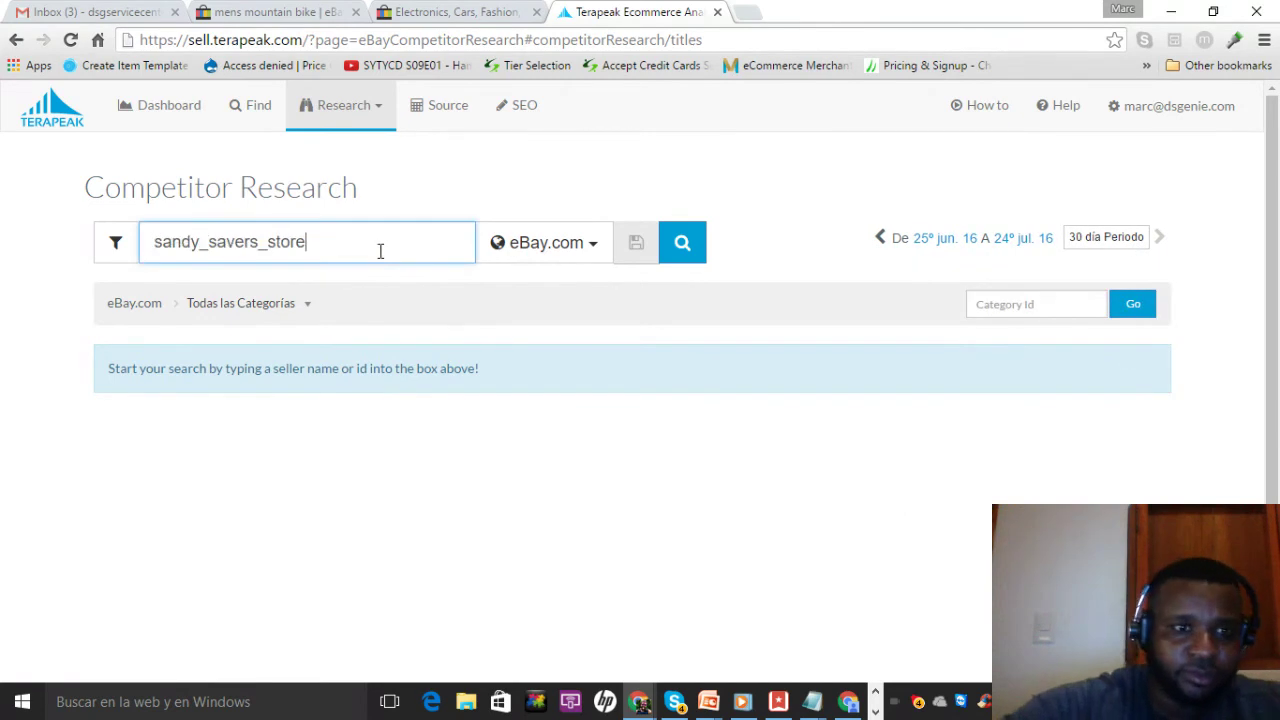
click(682, 245)
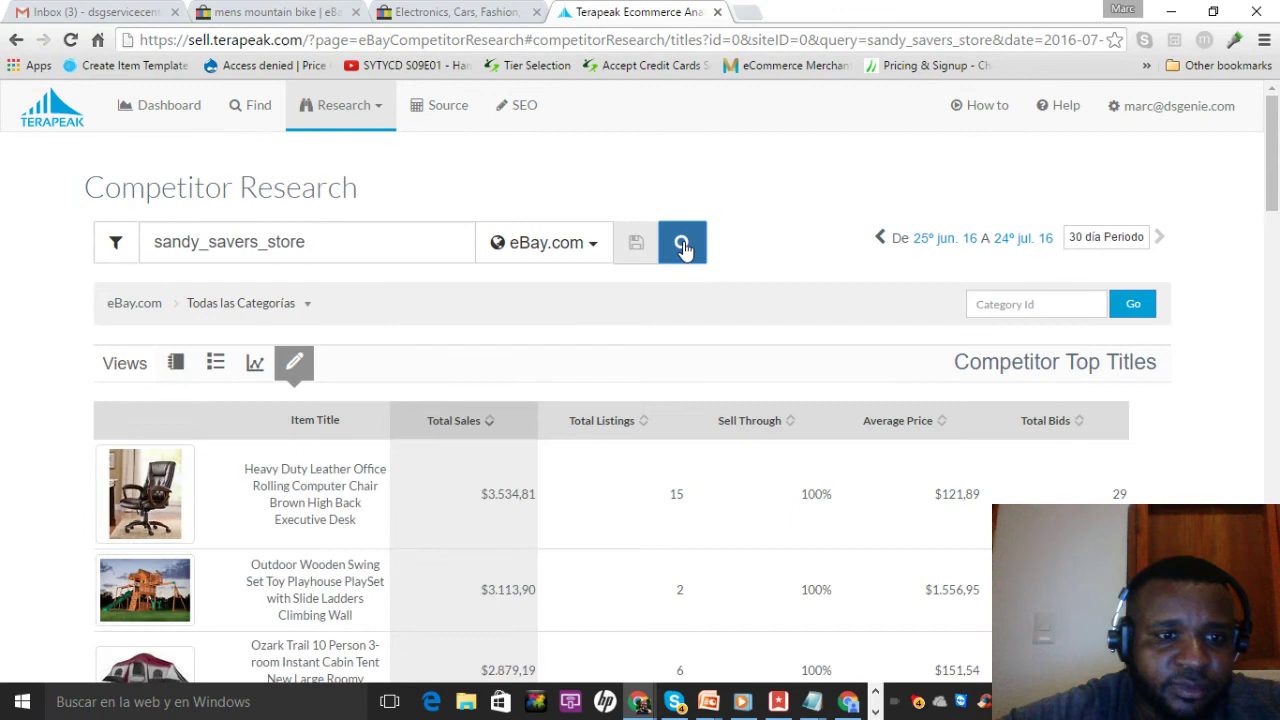
Open Competitor Overview and review the stats: 546 listings, $75.00 average price, 100% sell-through
click(175, 365)
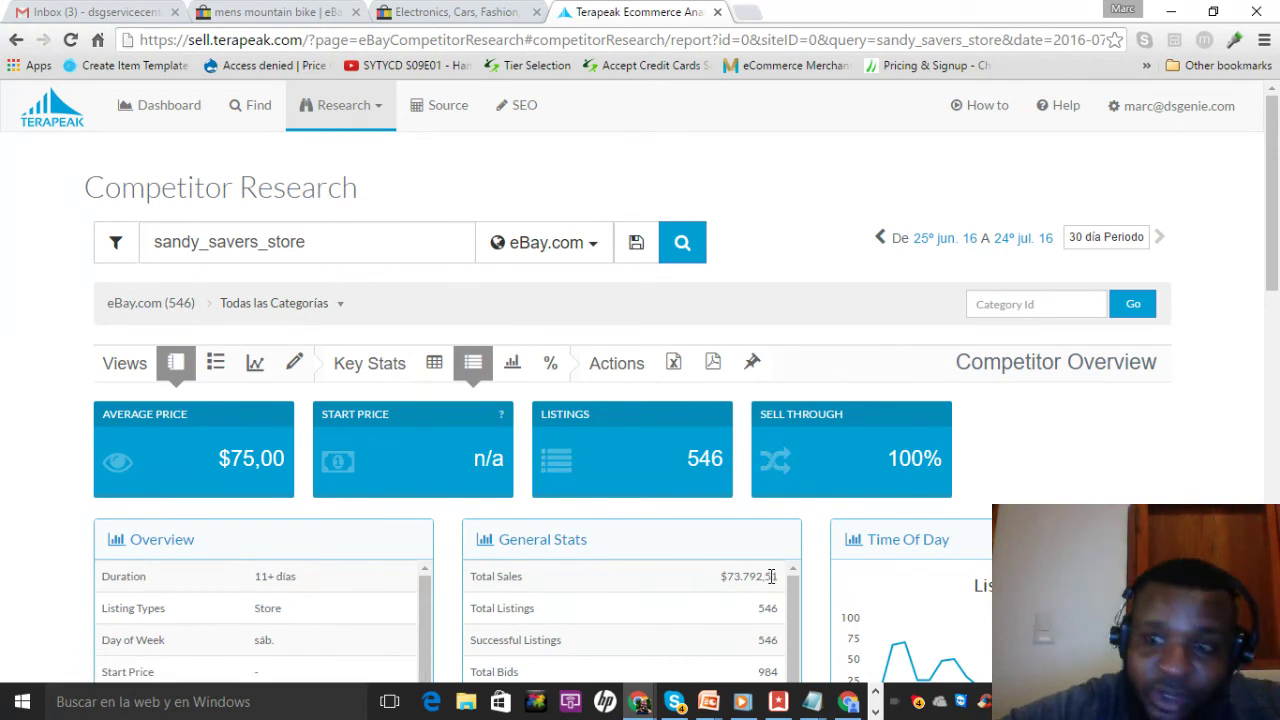
drag(1272, 225, 1271, 280)
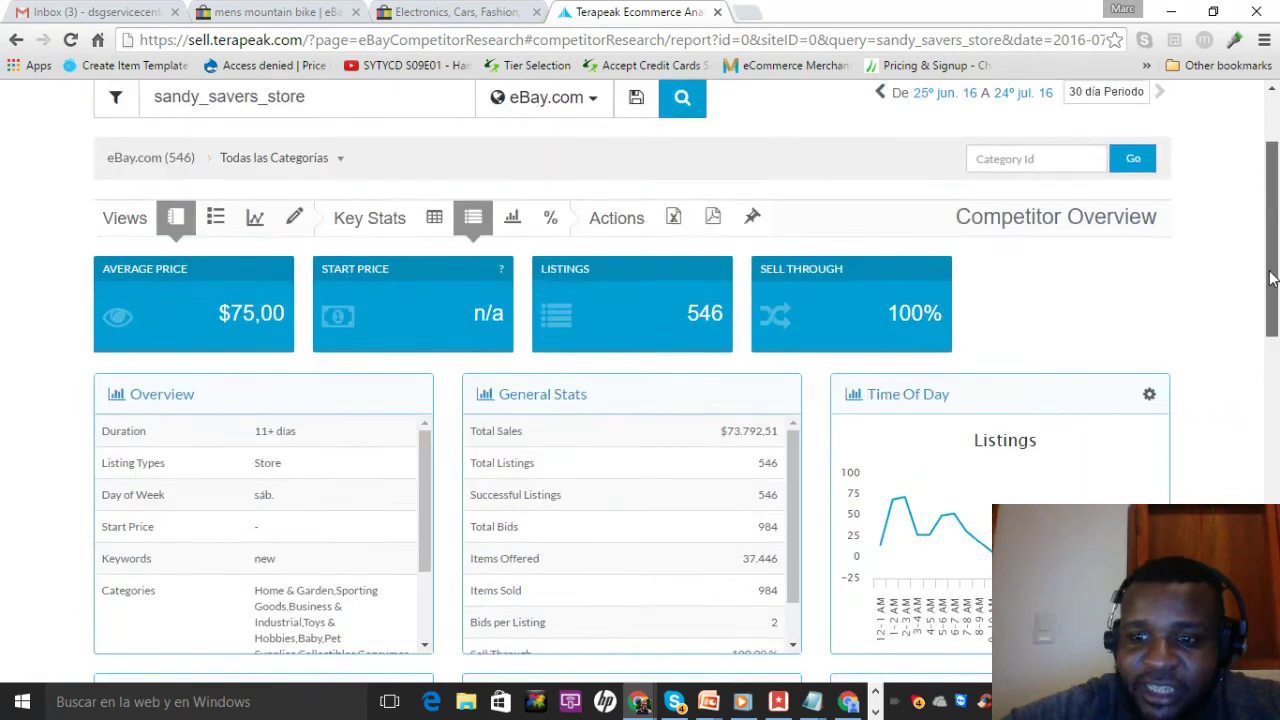
scroll(1271, 280, up, 1)
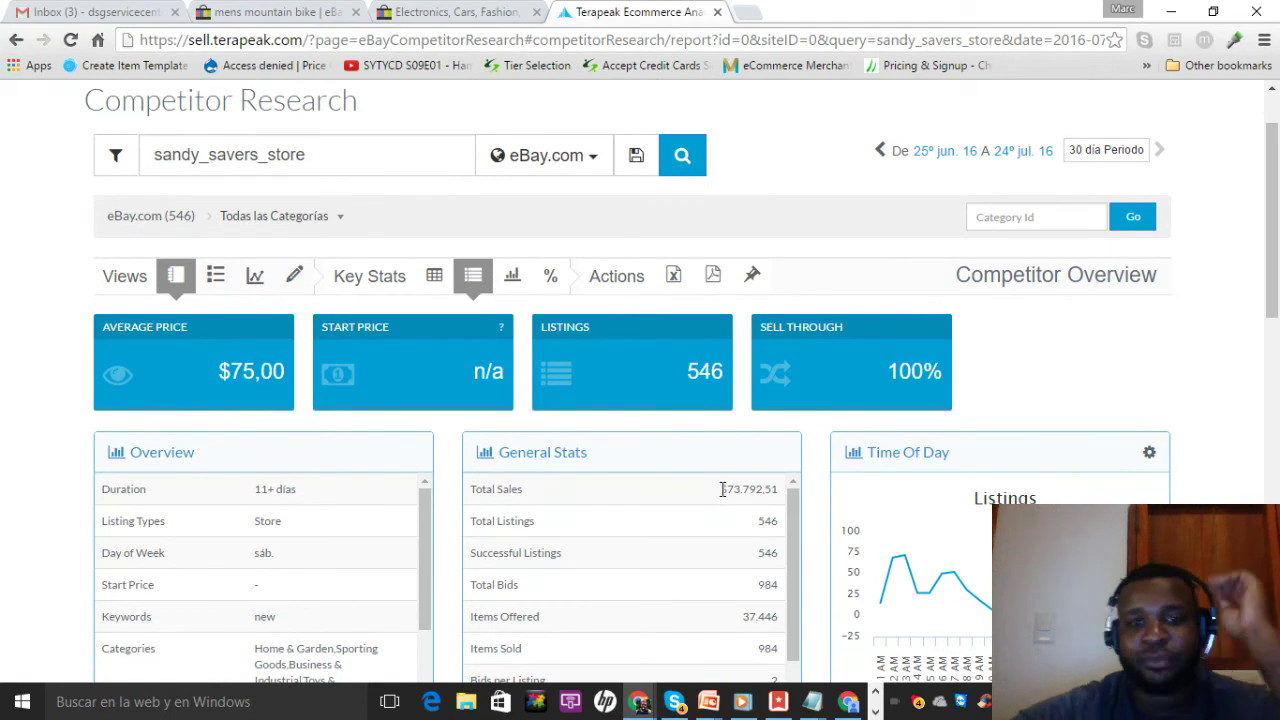
drag(1271, 280, 1271, 254)
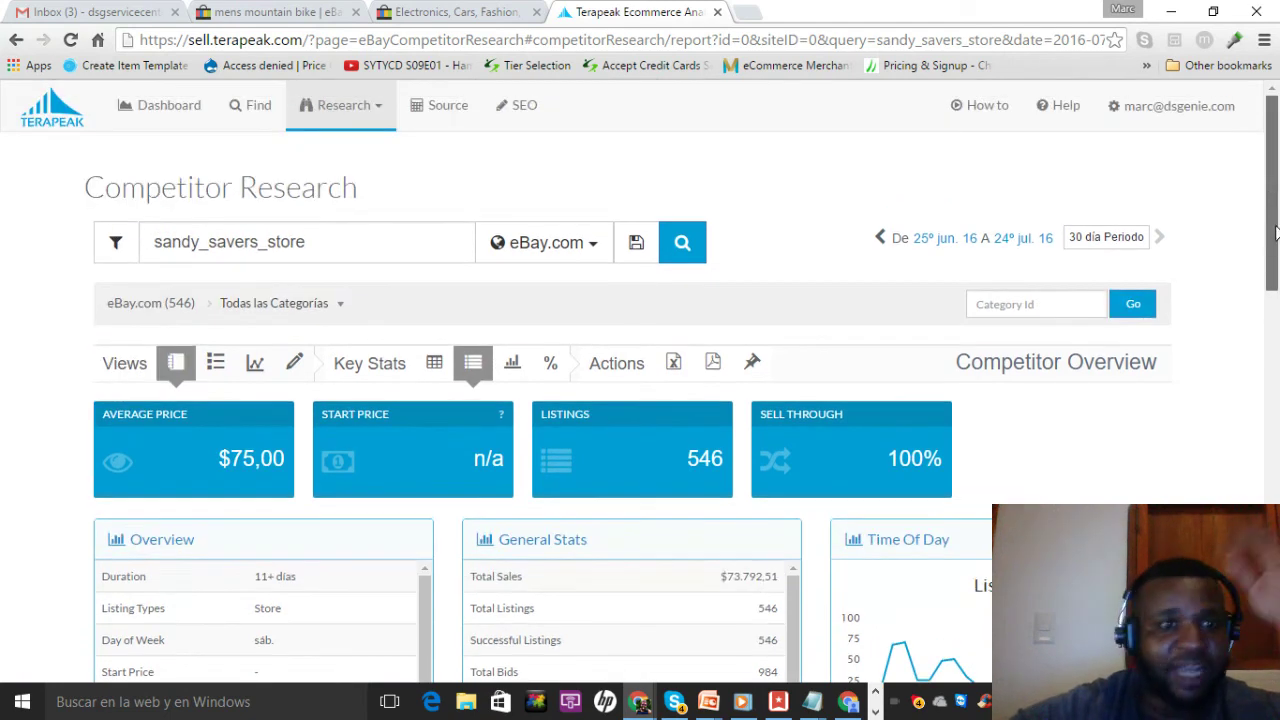
From top titles, research sellers who sold items like the Heavy Duty Leather Office Rolling Computer Chair
click(295, 364)
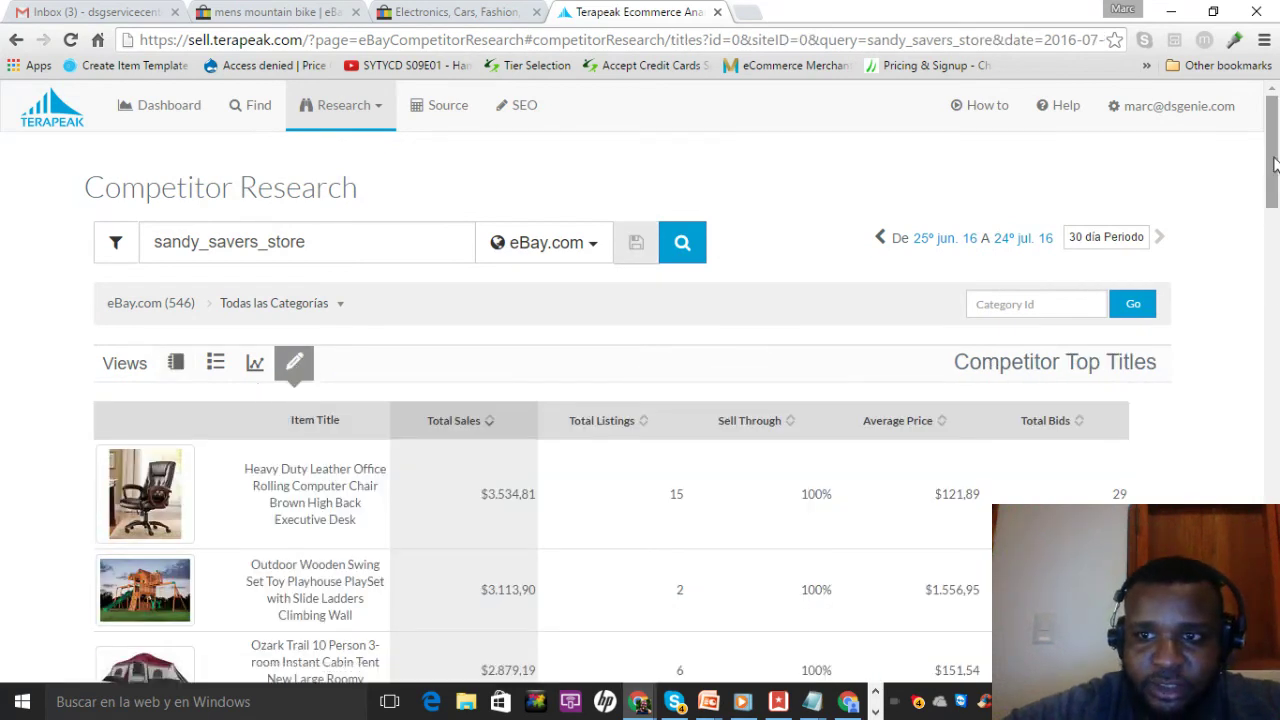
drag(1271, 166, 1240, 194)
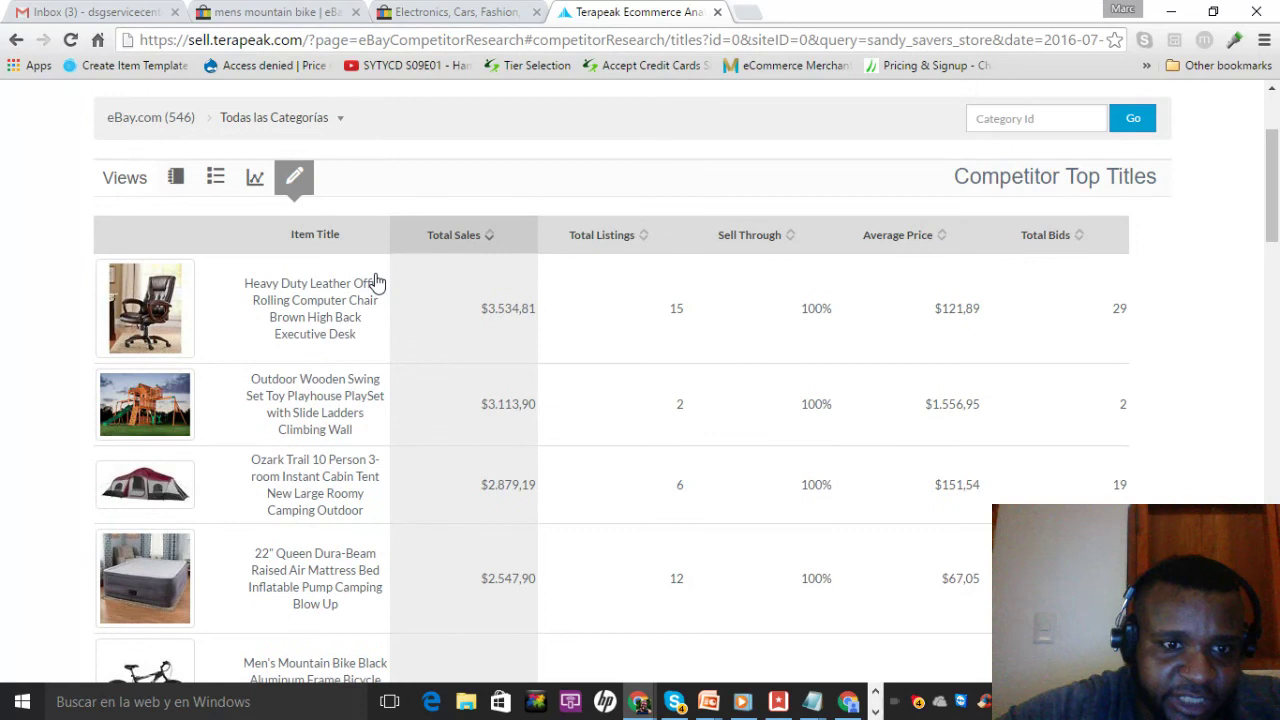
click(297, 322)
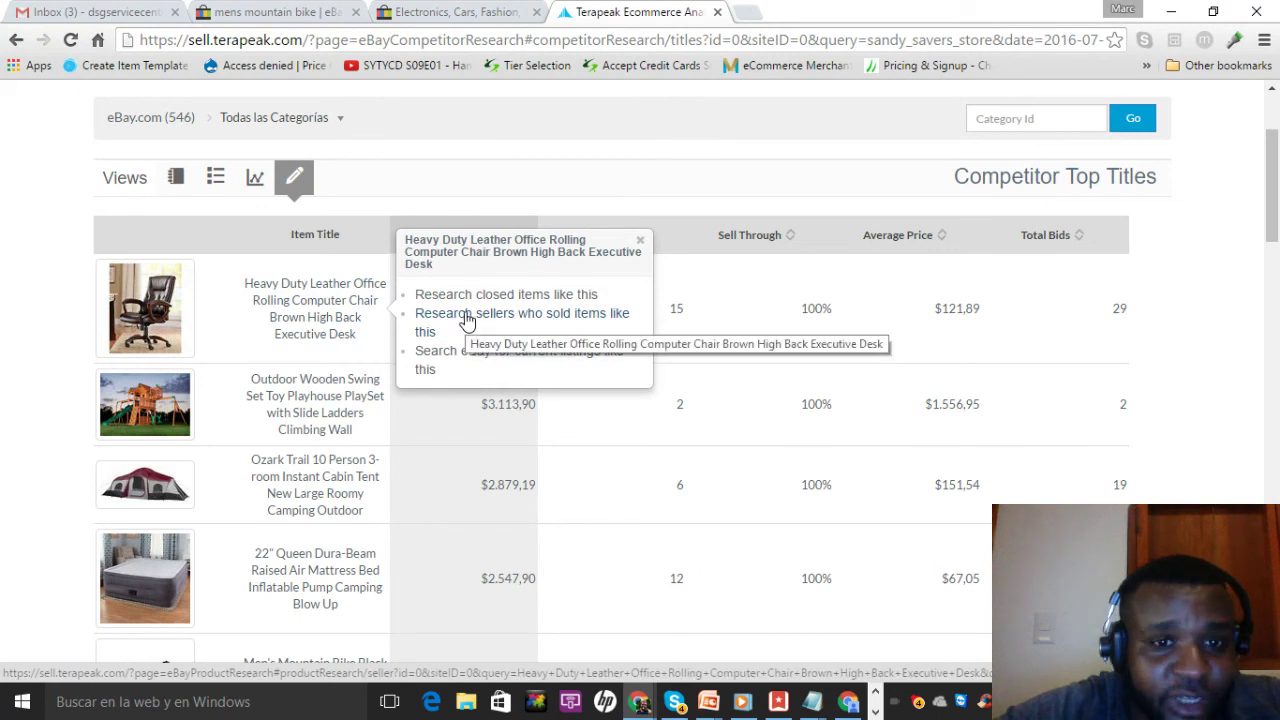
click(466, 320)
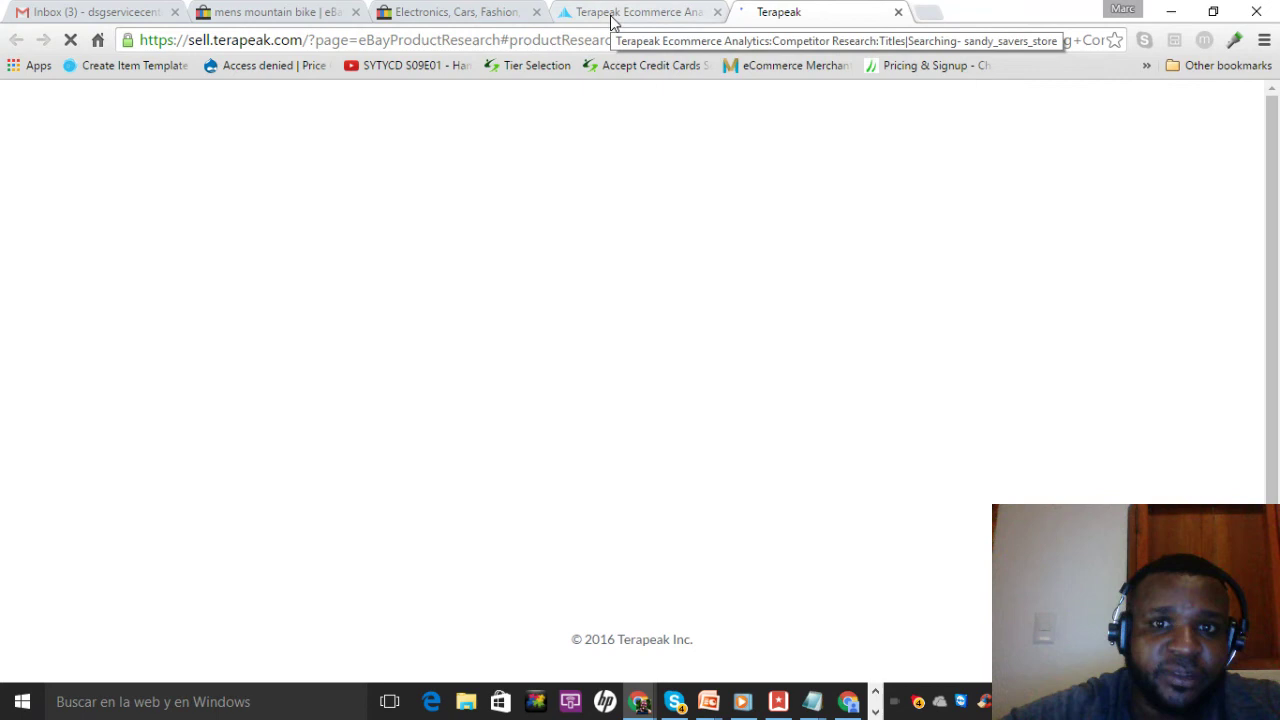
Review the chair's Product Top Sellers table of eight sellers, closing the item research popup
click(613, 20)
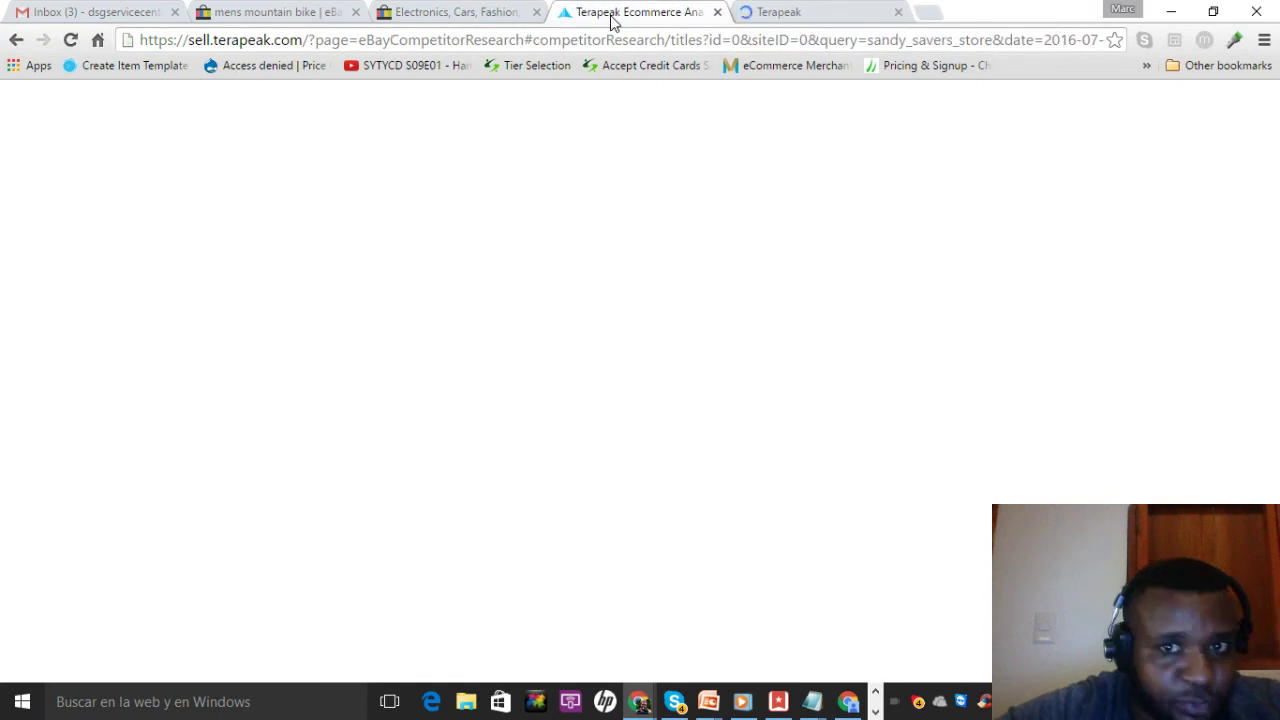
click(776, 11)
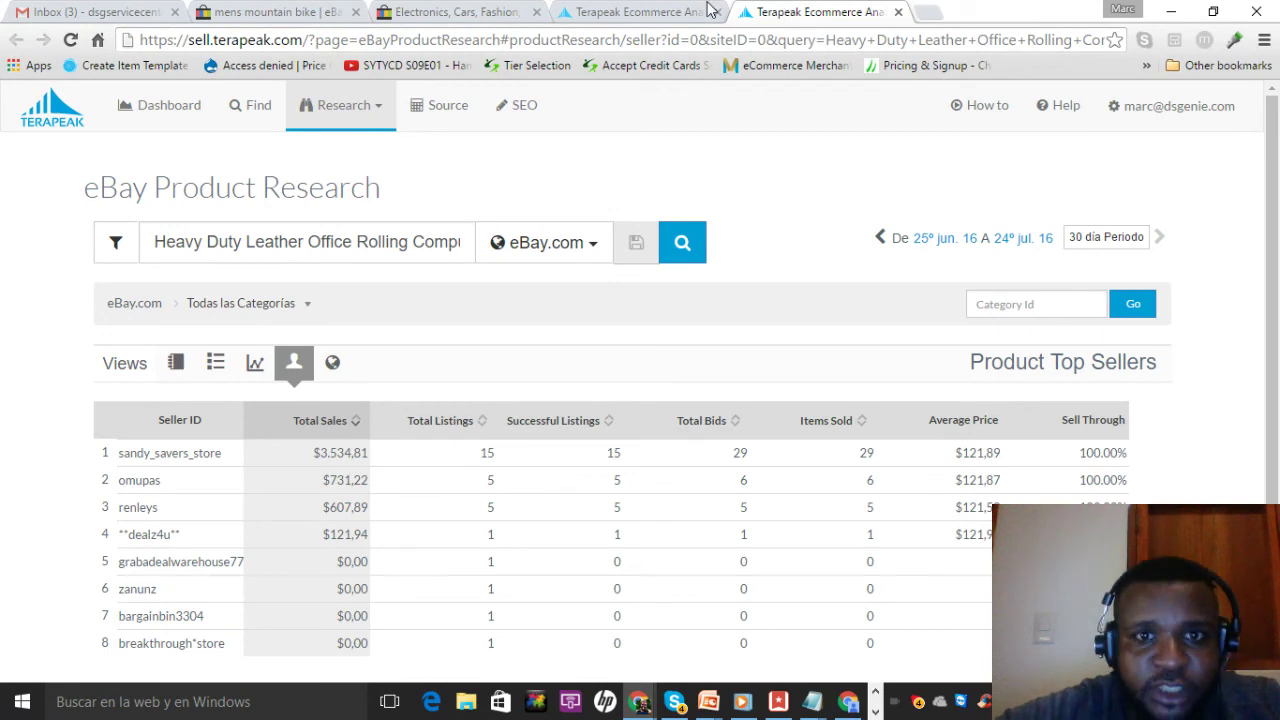
click(662, 18)
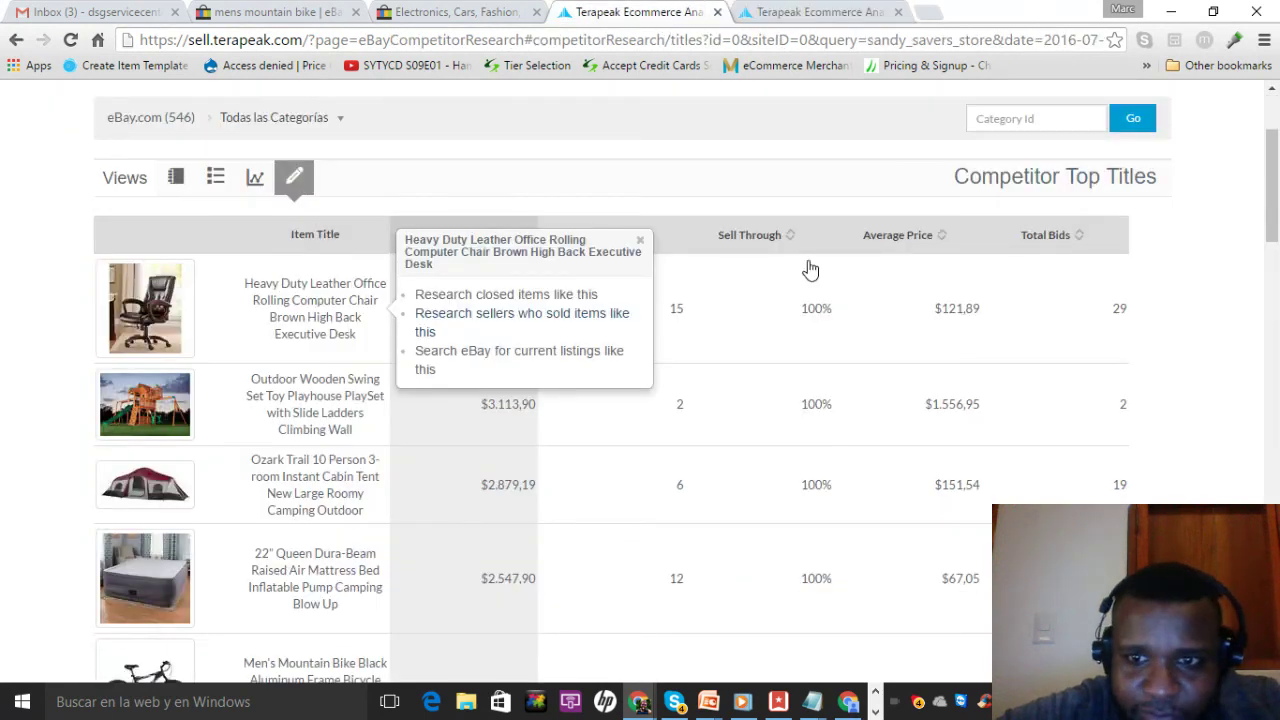
click(960, 320)
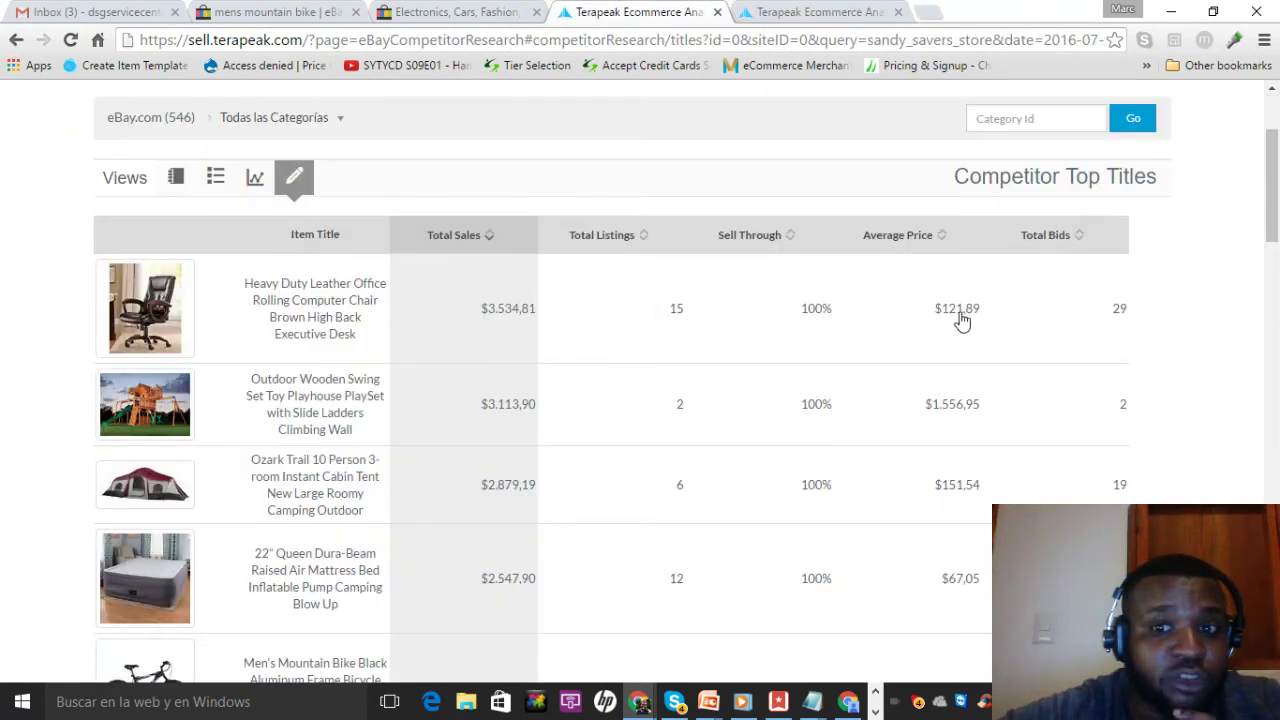
click(825, 14)
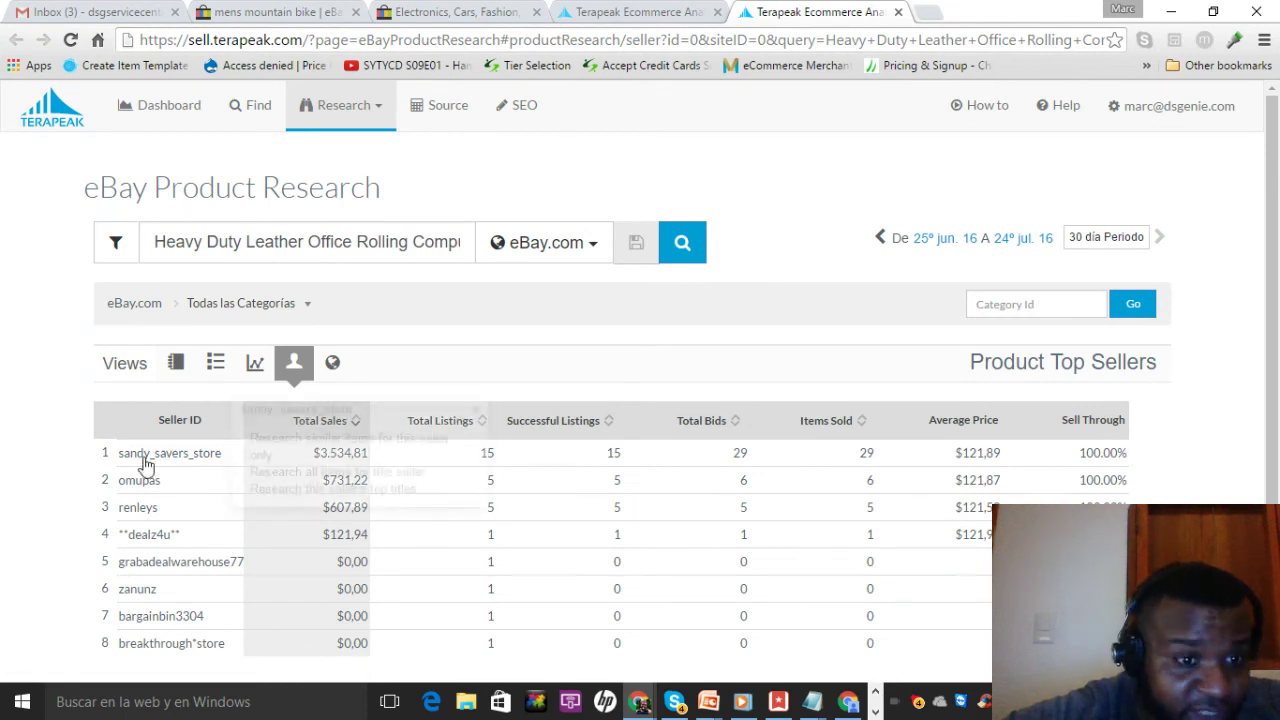
Add renleys and deals4u on new lines in sellers list, then close the chair research tab
mouse_move(136, 512)
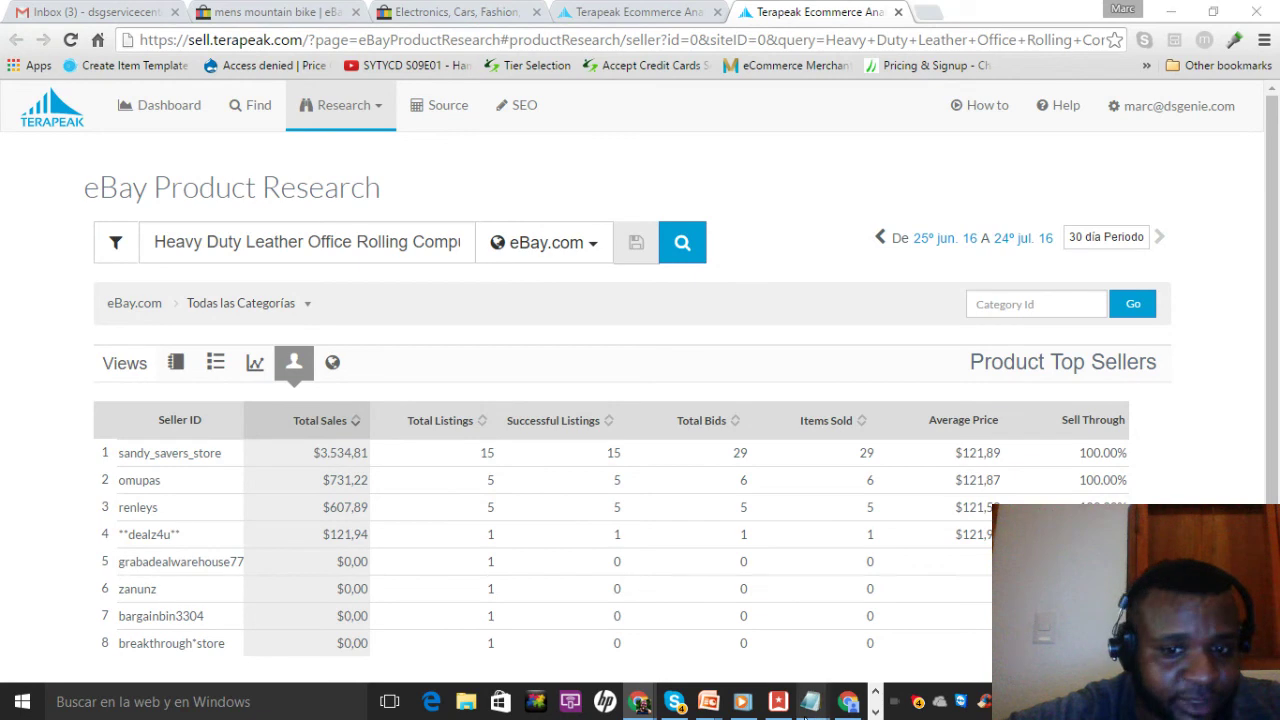
mouse_move(820, 706)
click(958, 620)
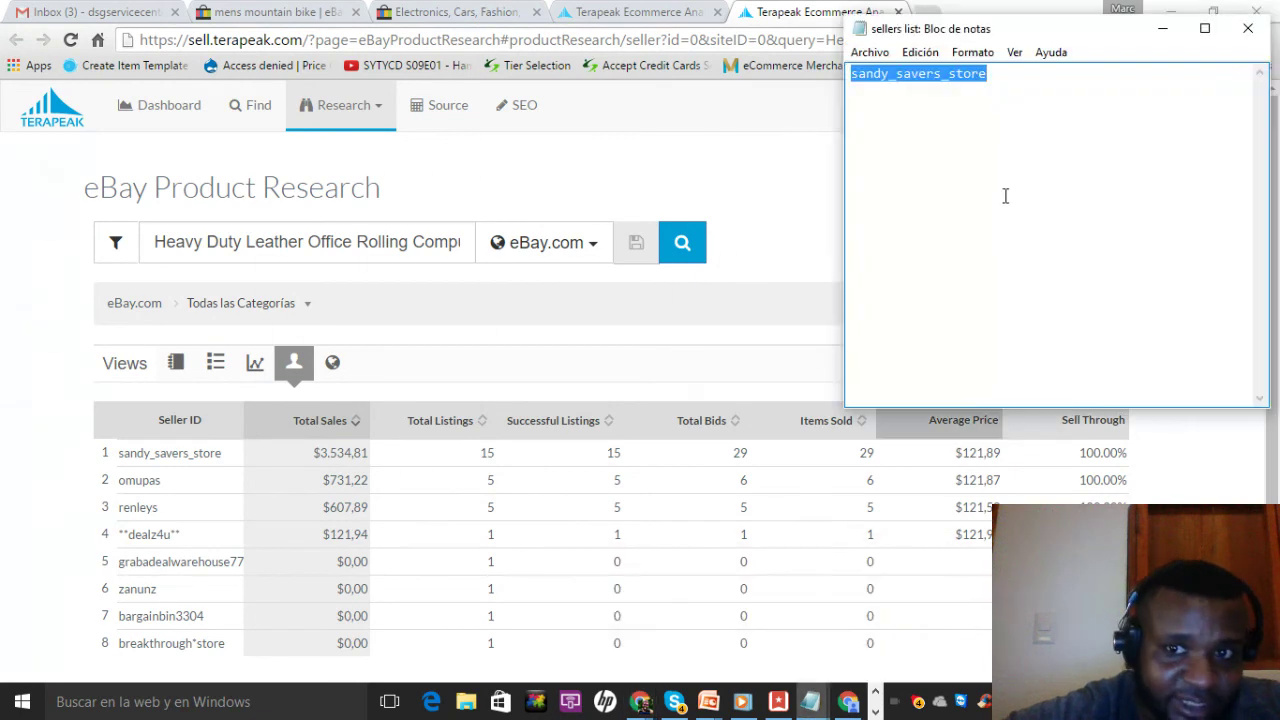
click(1024, 80)
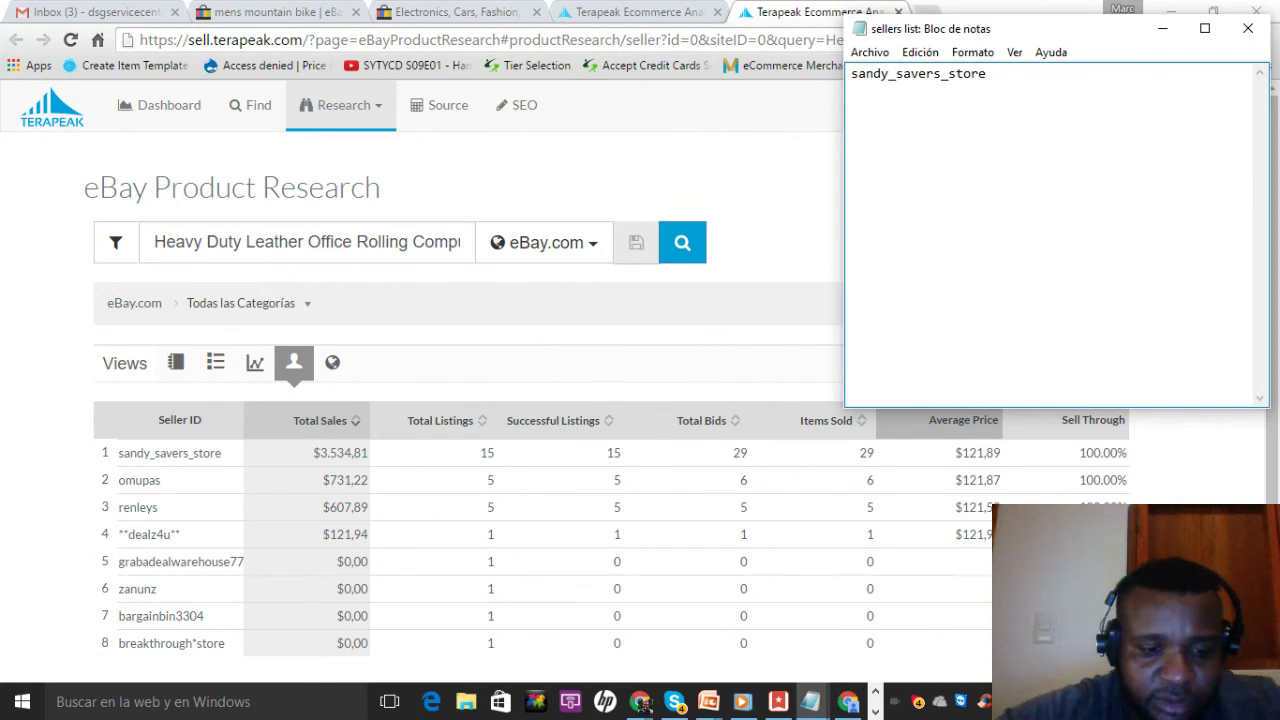
key(Return)
text(renleys)
key(Return)
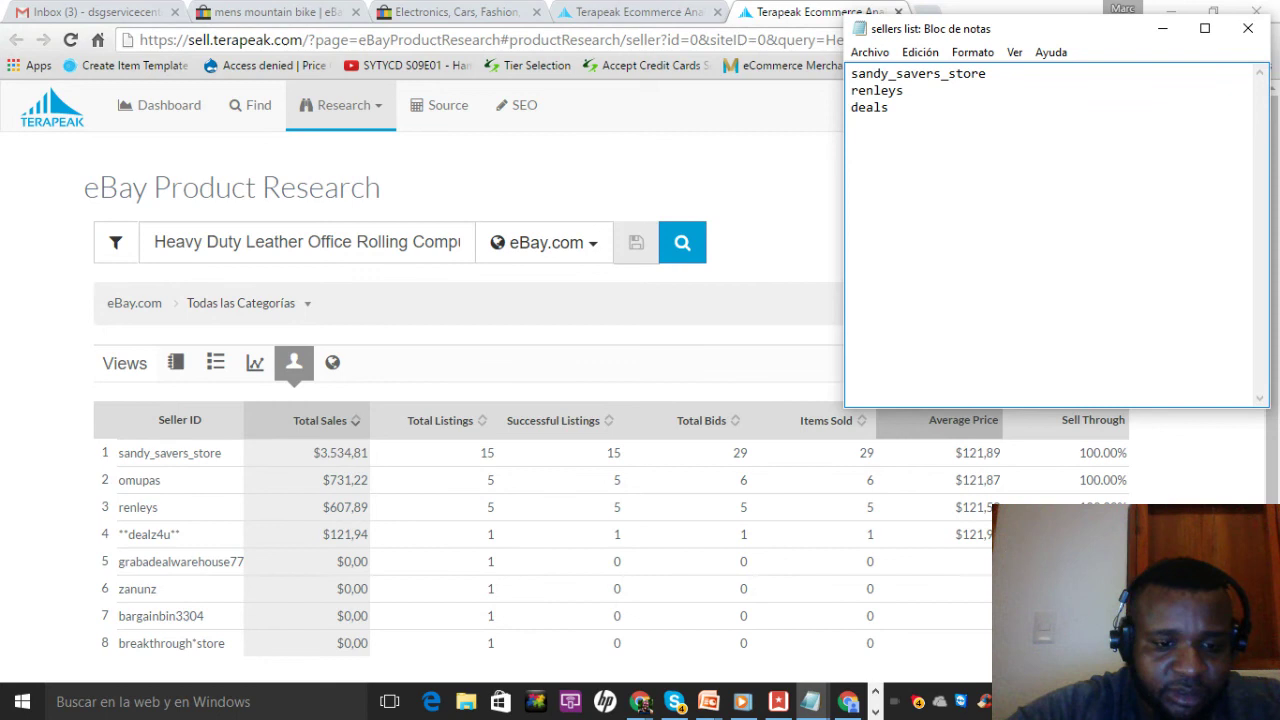
text(deals4u)
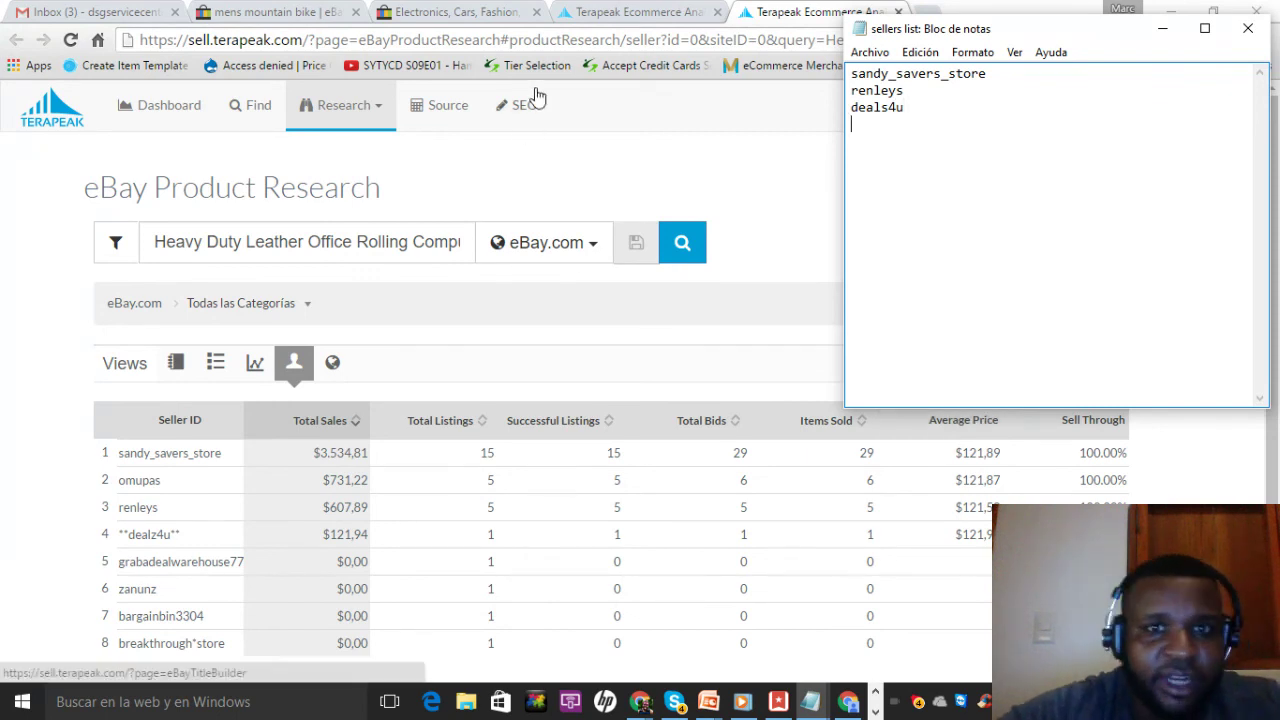
click(820, 14)
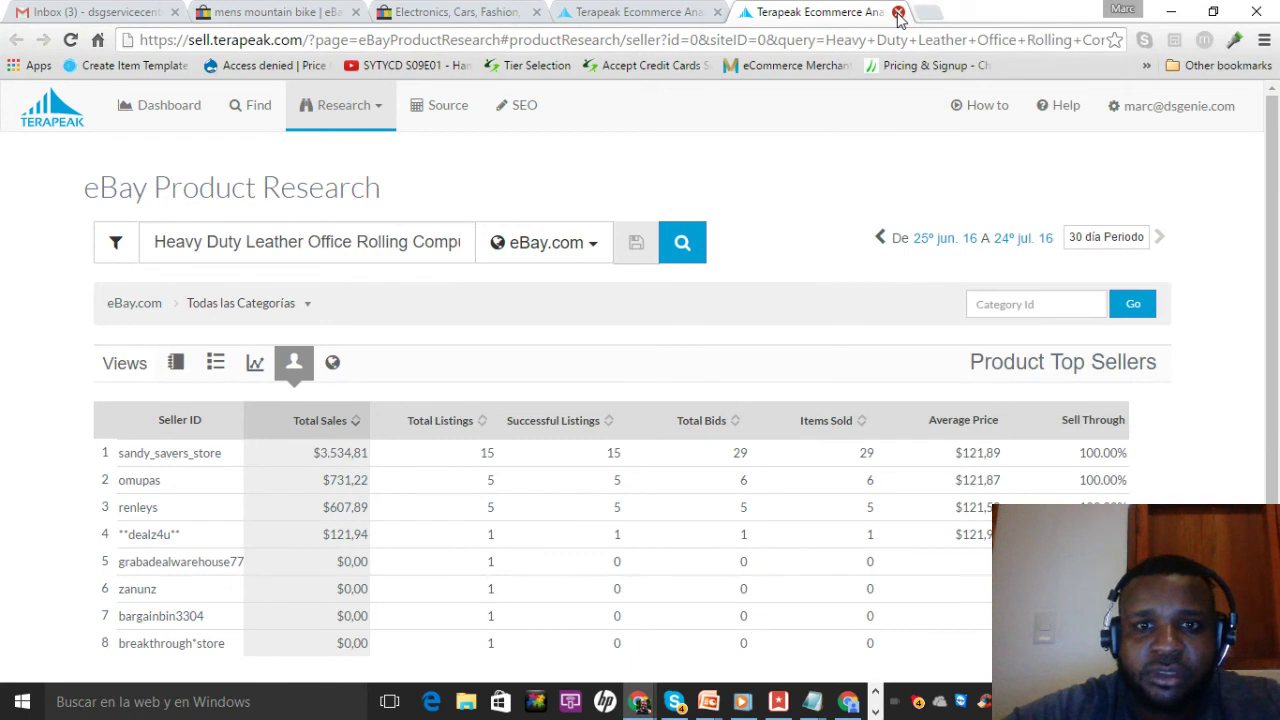
click(898, 12)
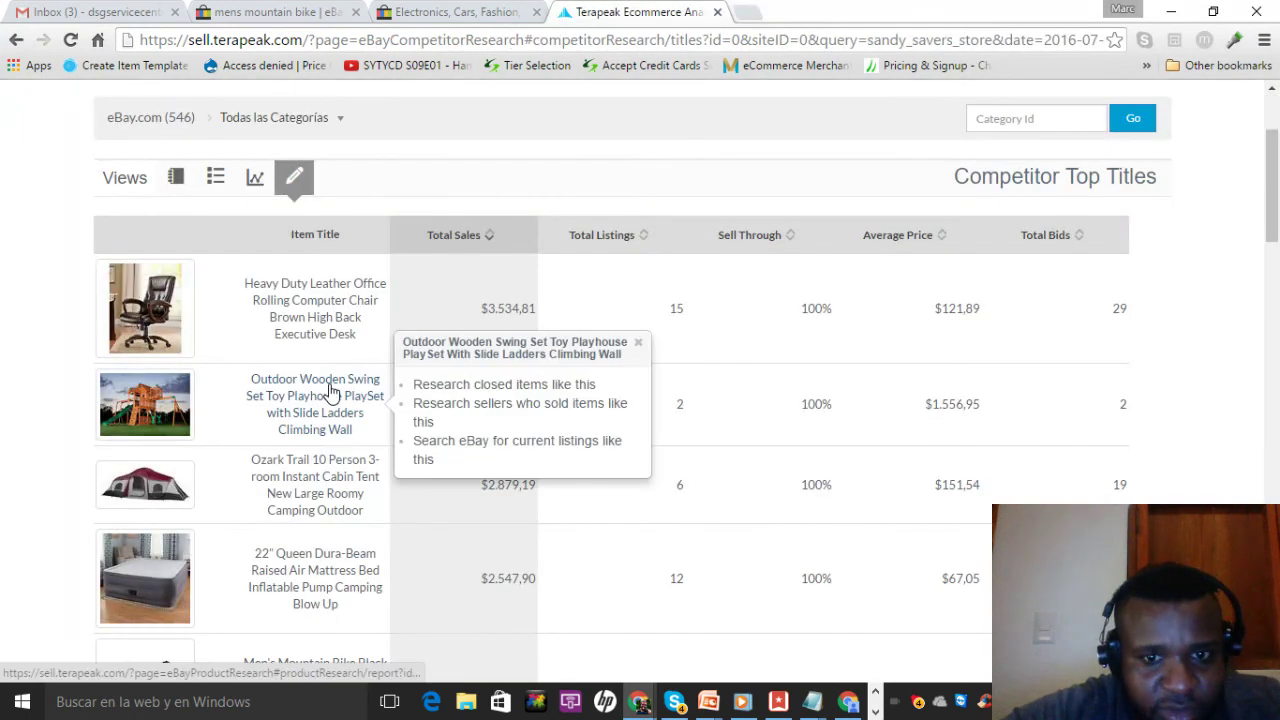
Open seller research for the Outdoor Wooden Swing Set, then go back to Competitor Top Titles
mouse_move(350, 410)
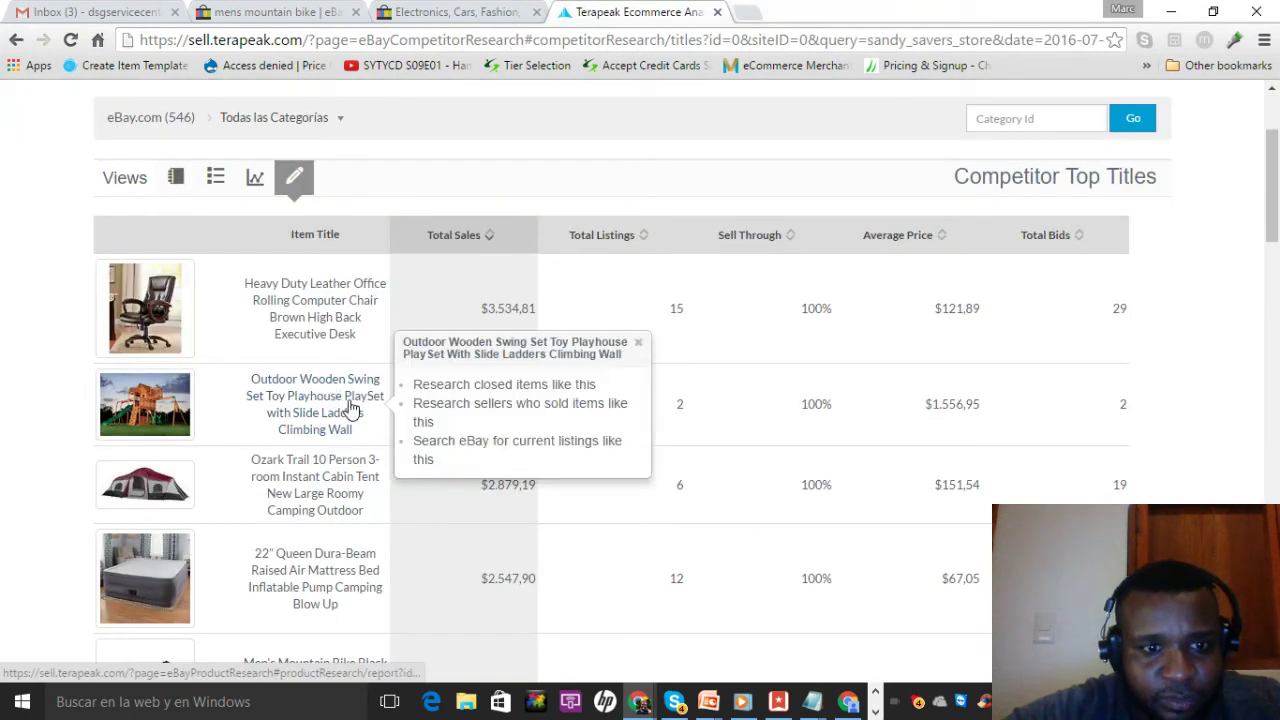
click(430, 408)
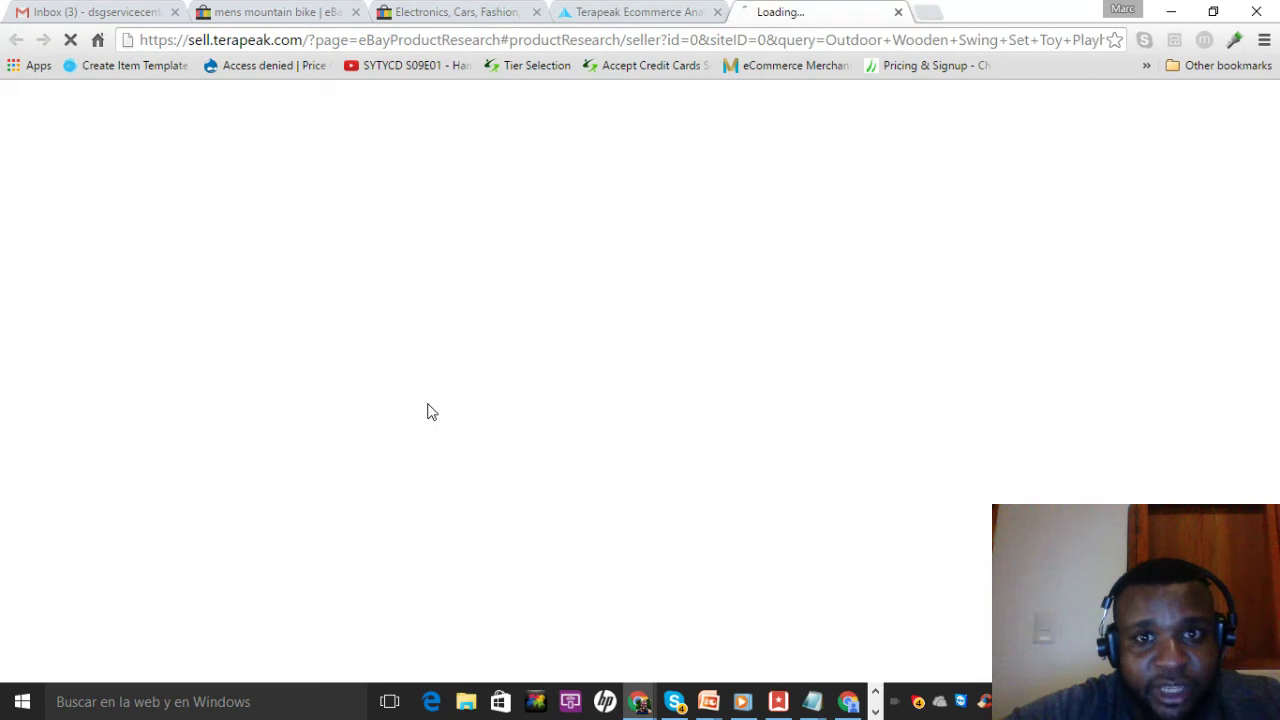
click(608, 14)
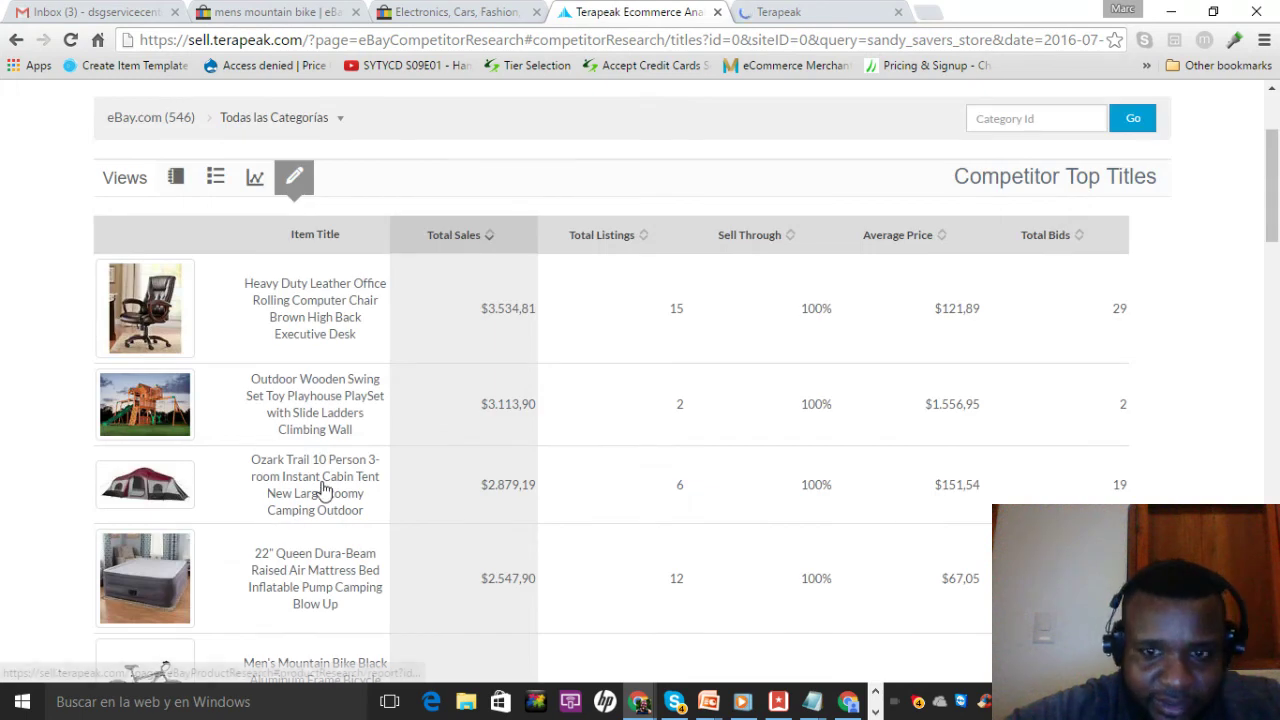
Open seller research for the Ozark Trail tent, close the duplicate tab, and view the swing set's sellers
click(340, 490)
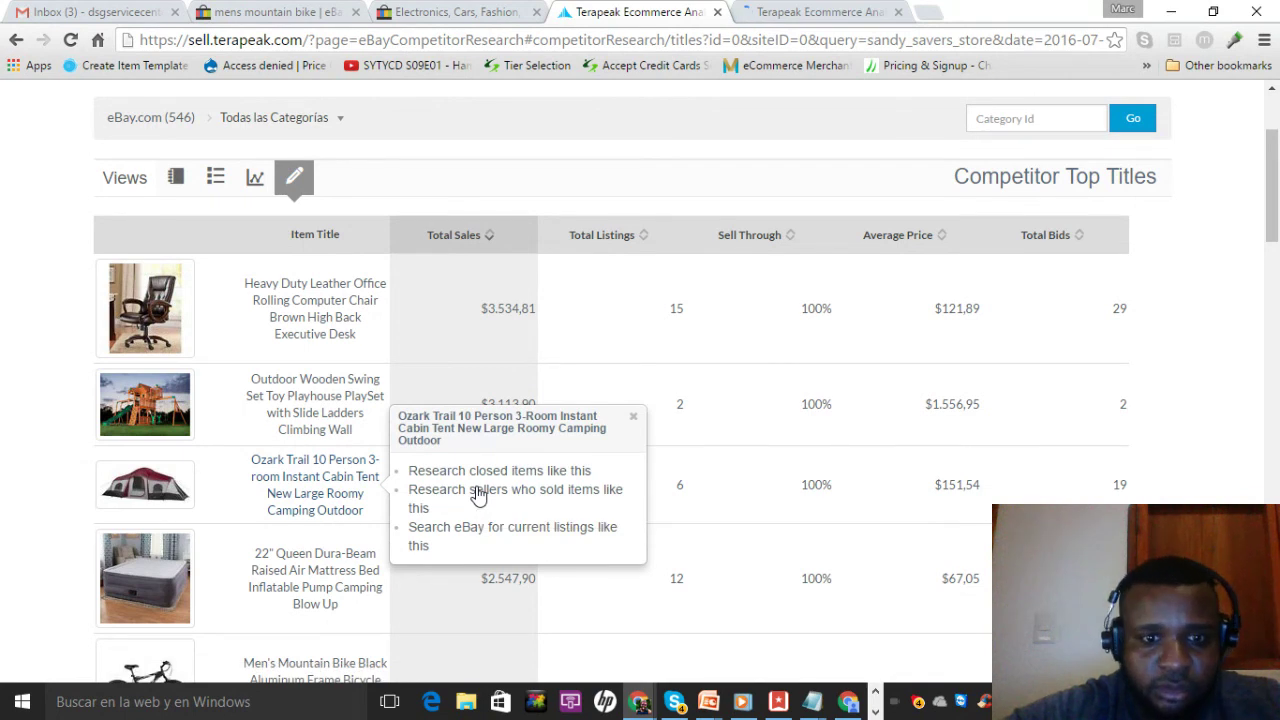
click(478, 494)
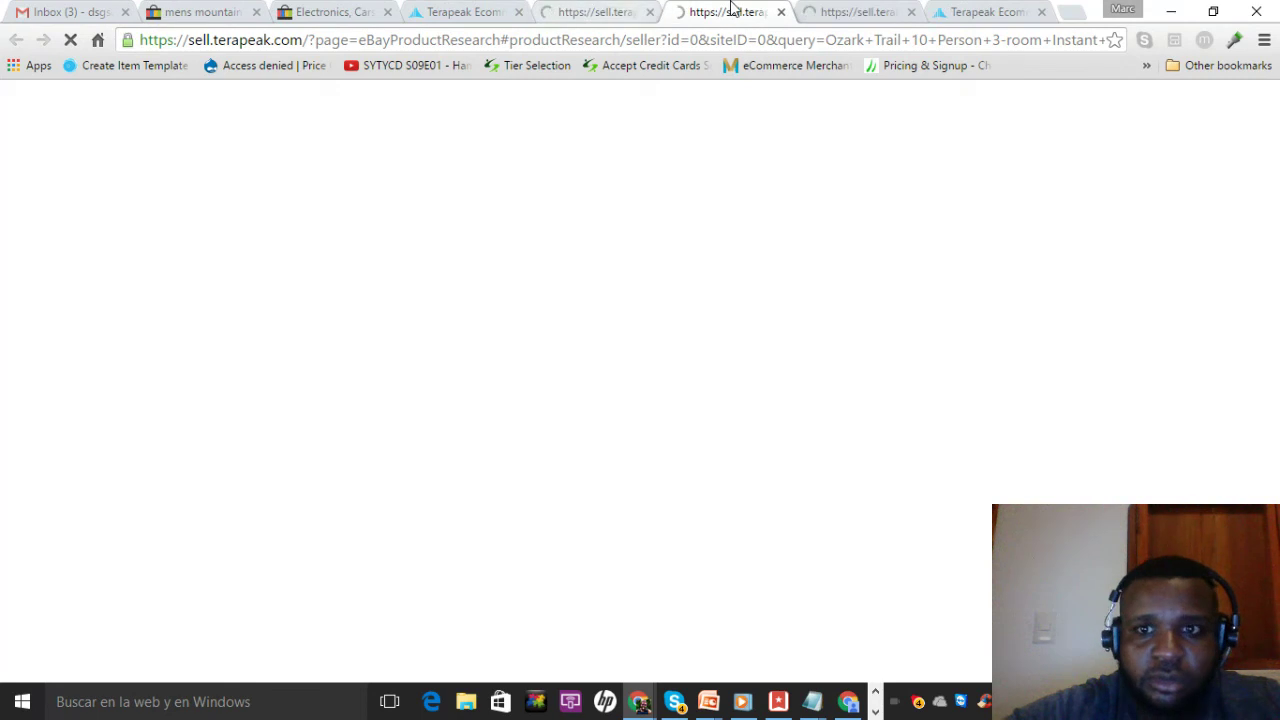
click(781, 12)
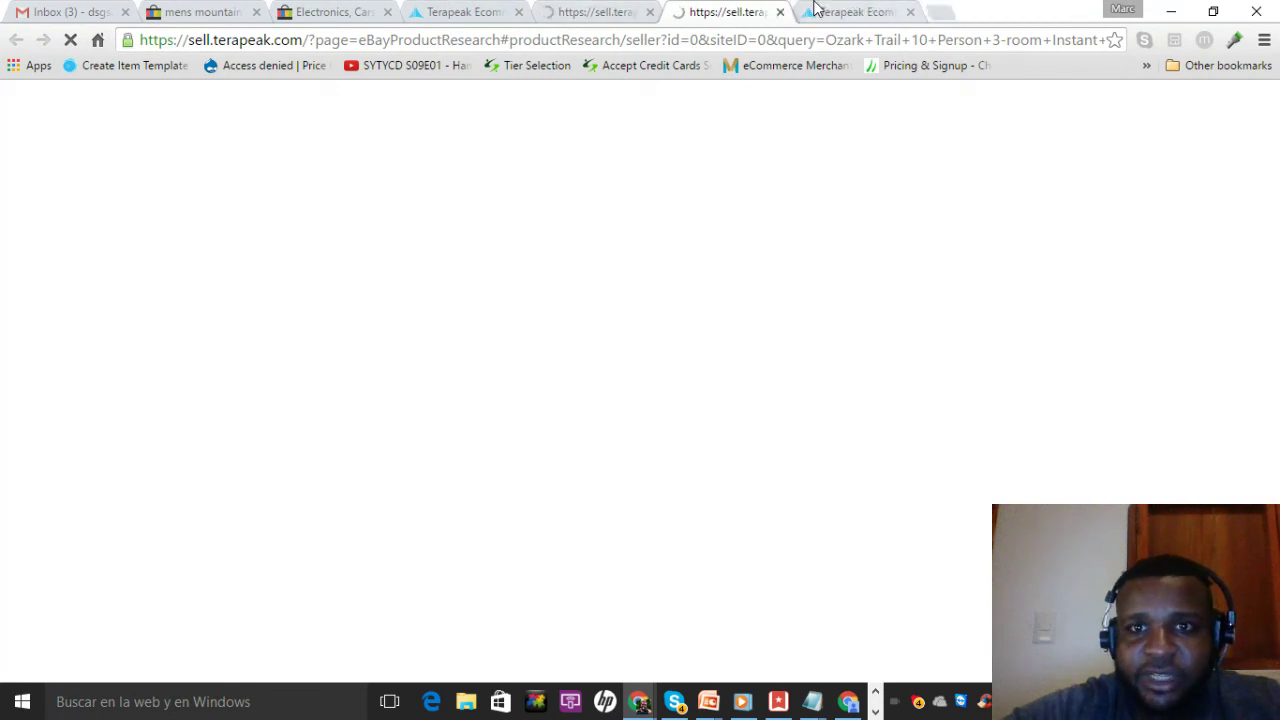
click(820, 10)
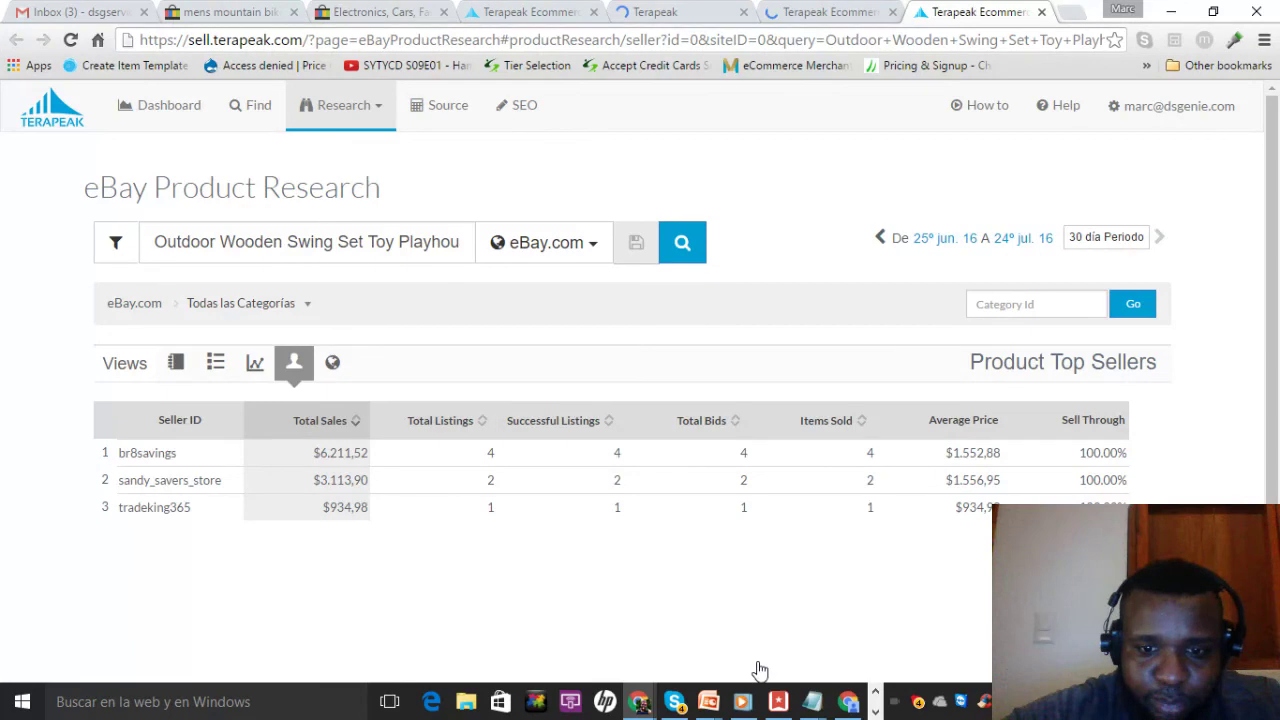
Add br8savings to the Notepad sellers list and close the swing set's seller research tab
mouse_move(810, 700)
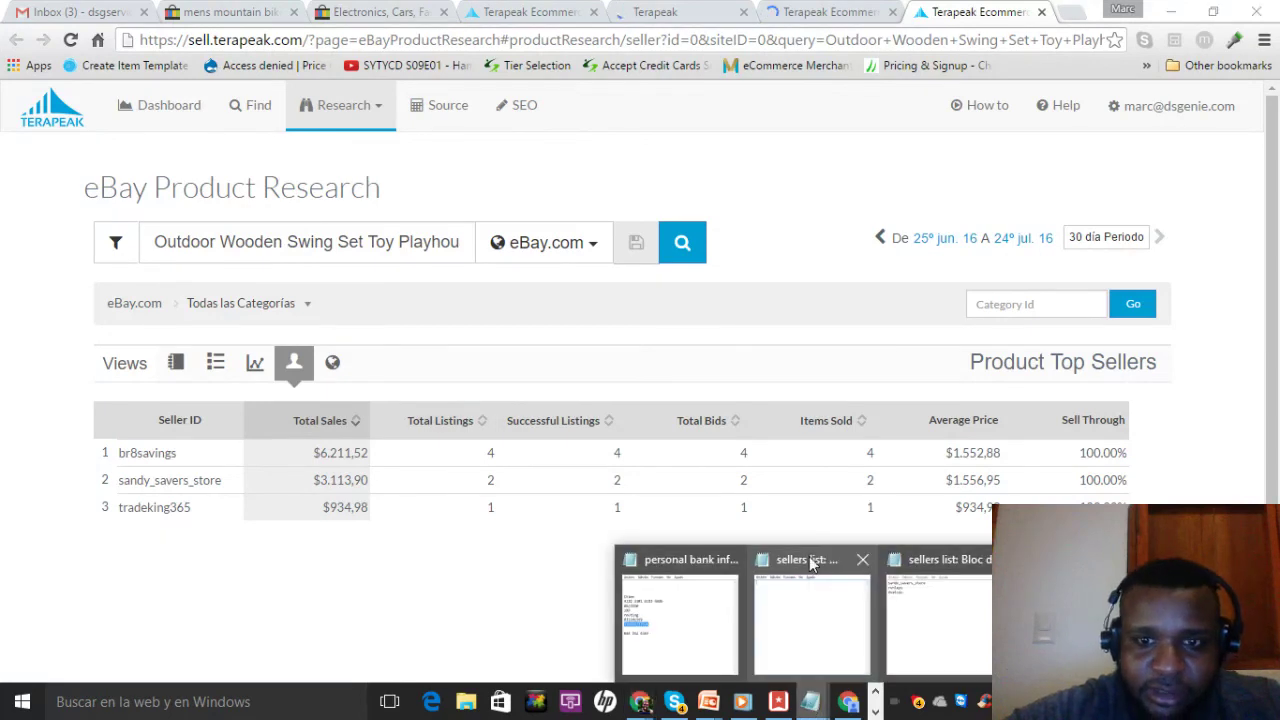
click(888, 592)
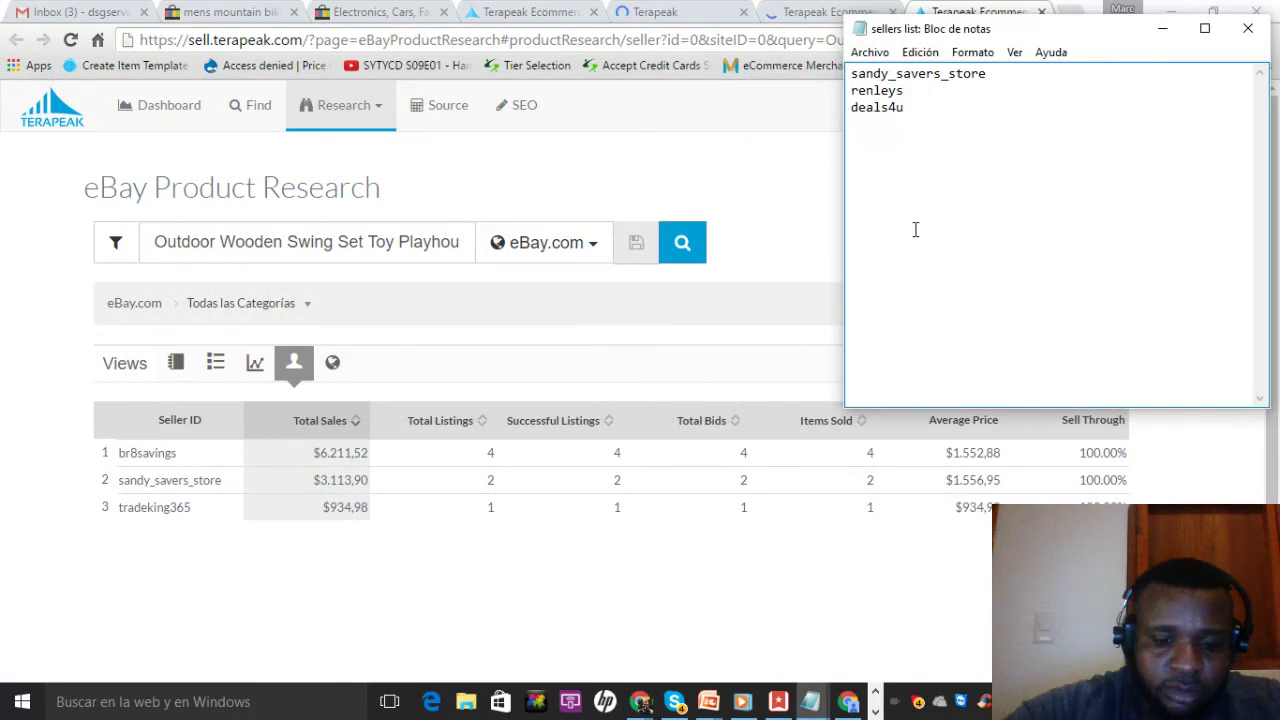
text(br8savings)
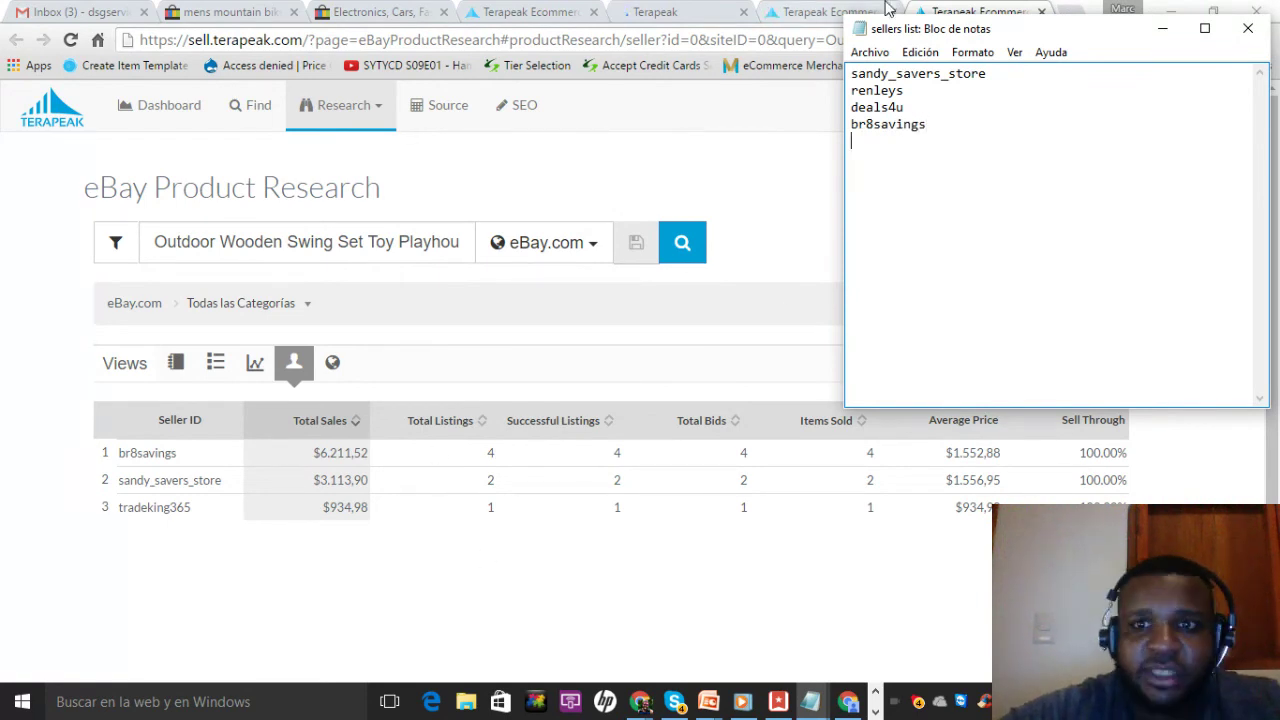
click(958, 8)
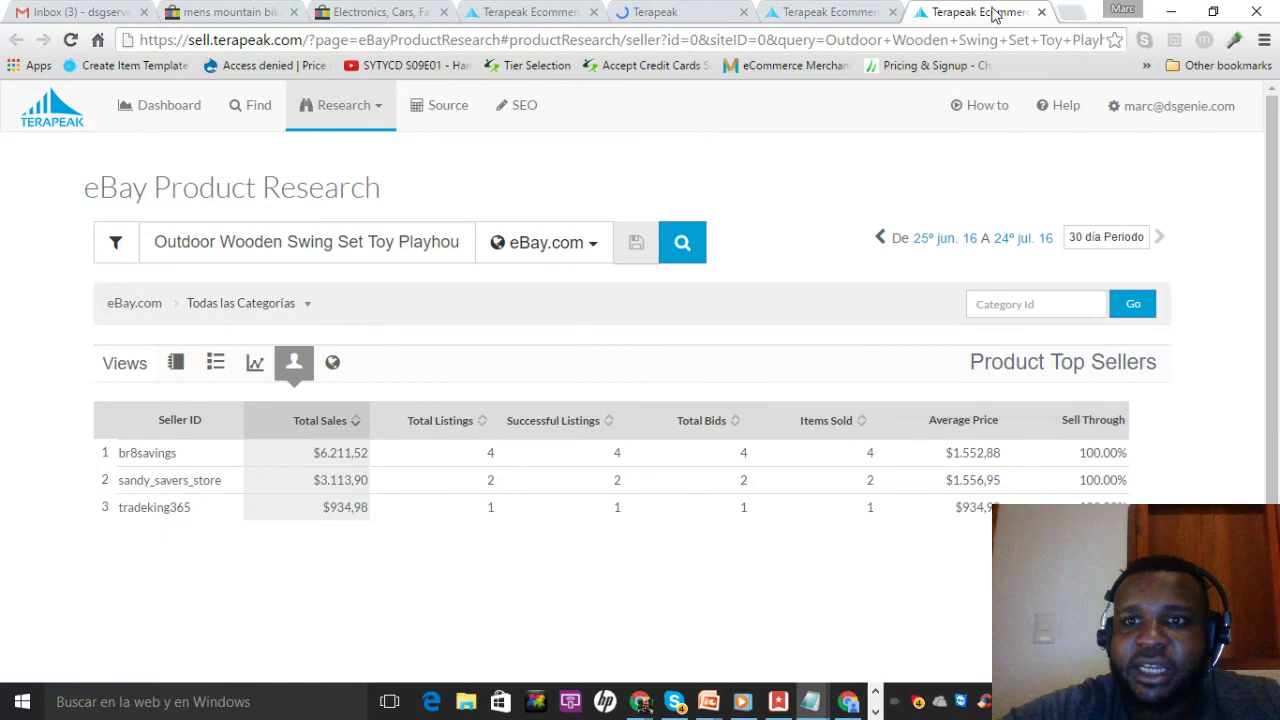
click(1044, 14)
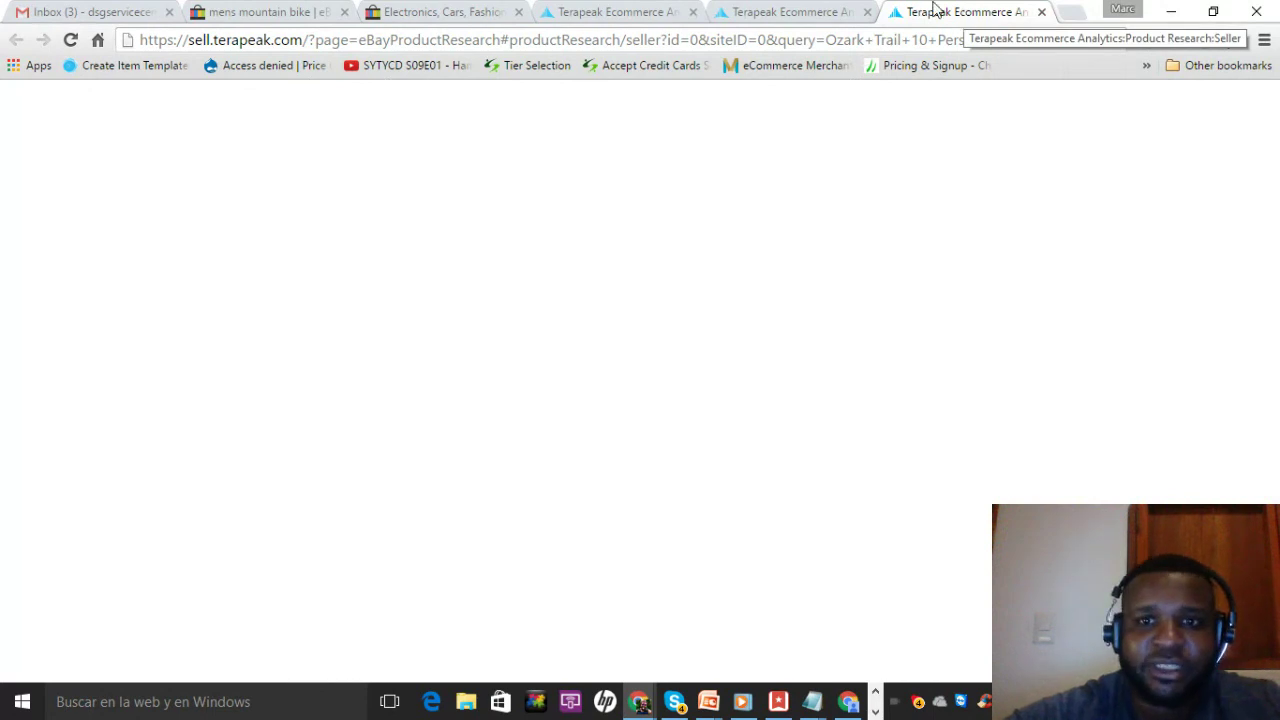
Switch to the Ozark Trail tent research and scroll to see all ten top sellers
click(797, 11)
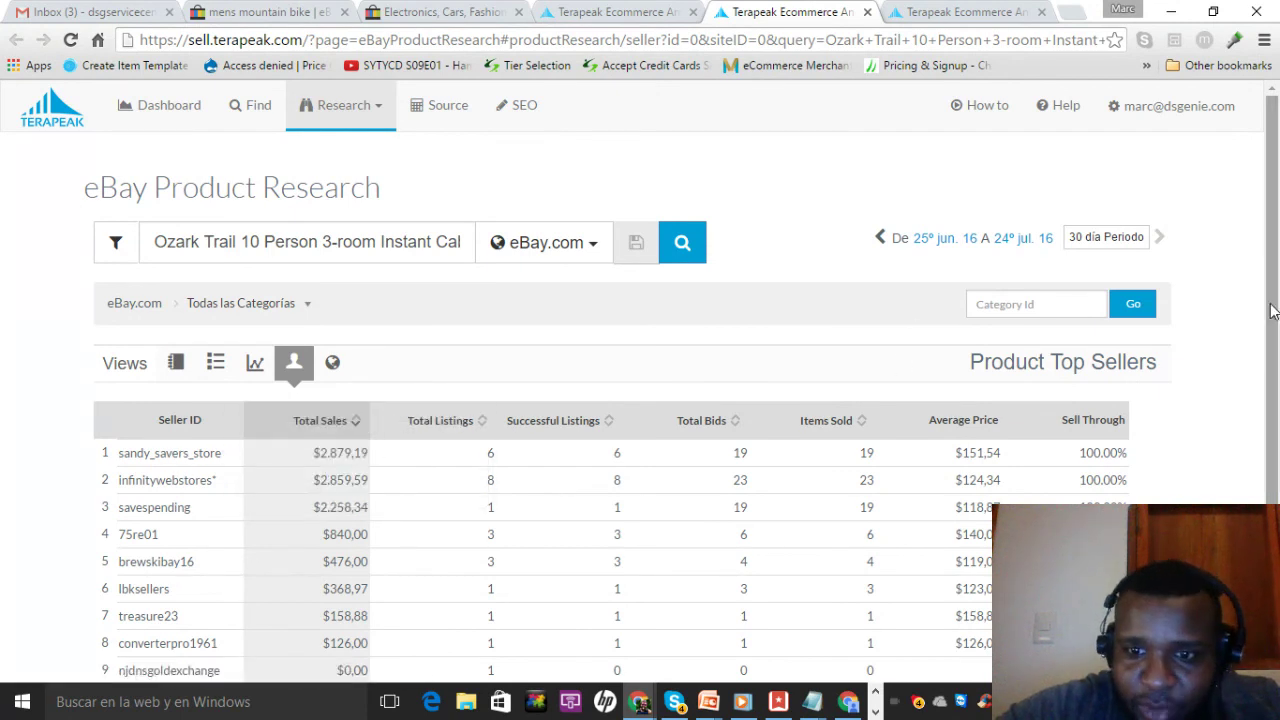
drag(1274, 300, 1276, 370)
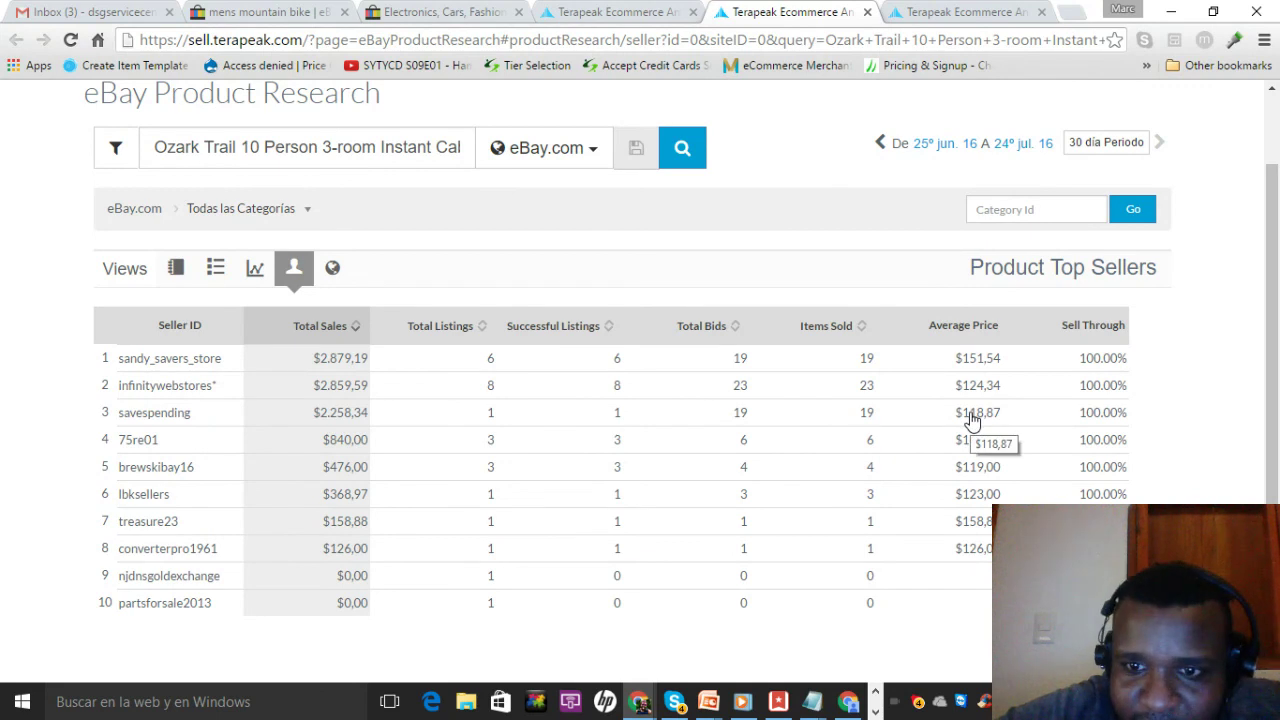
mouse_move(172, 527)
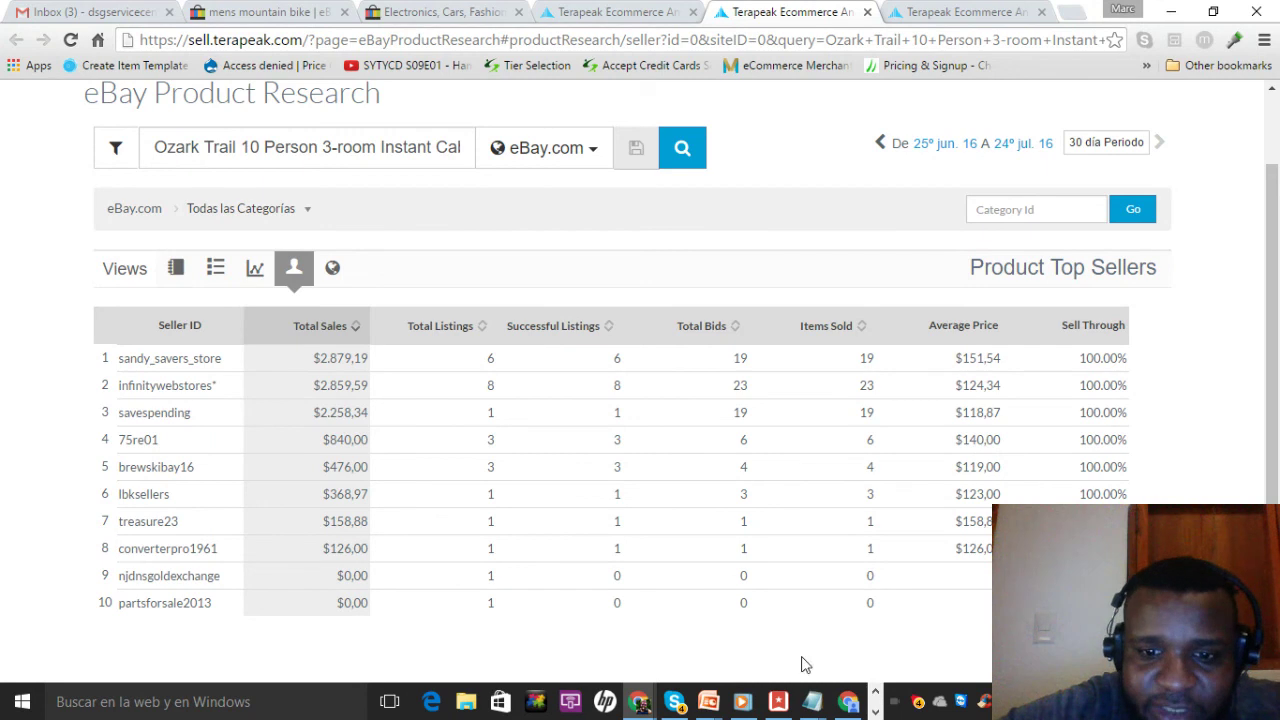
Add the tent's seventh-ranked seller as a fifth entry in the sellers list, then return to Terapeak
mouse_move(812, 701)
click(914, 630)
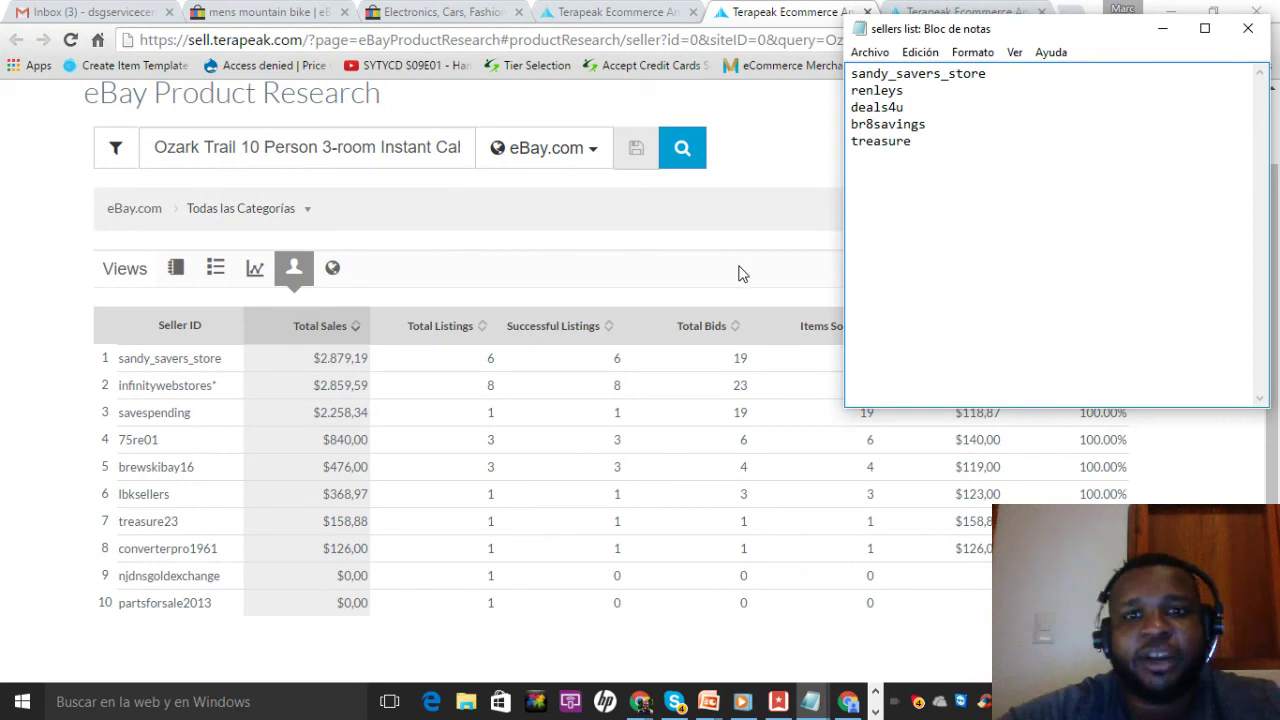
click(749, 11)
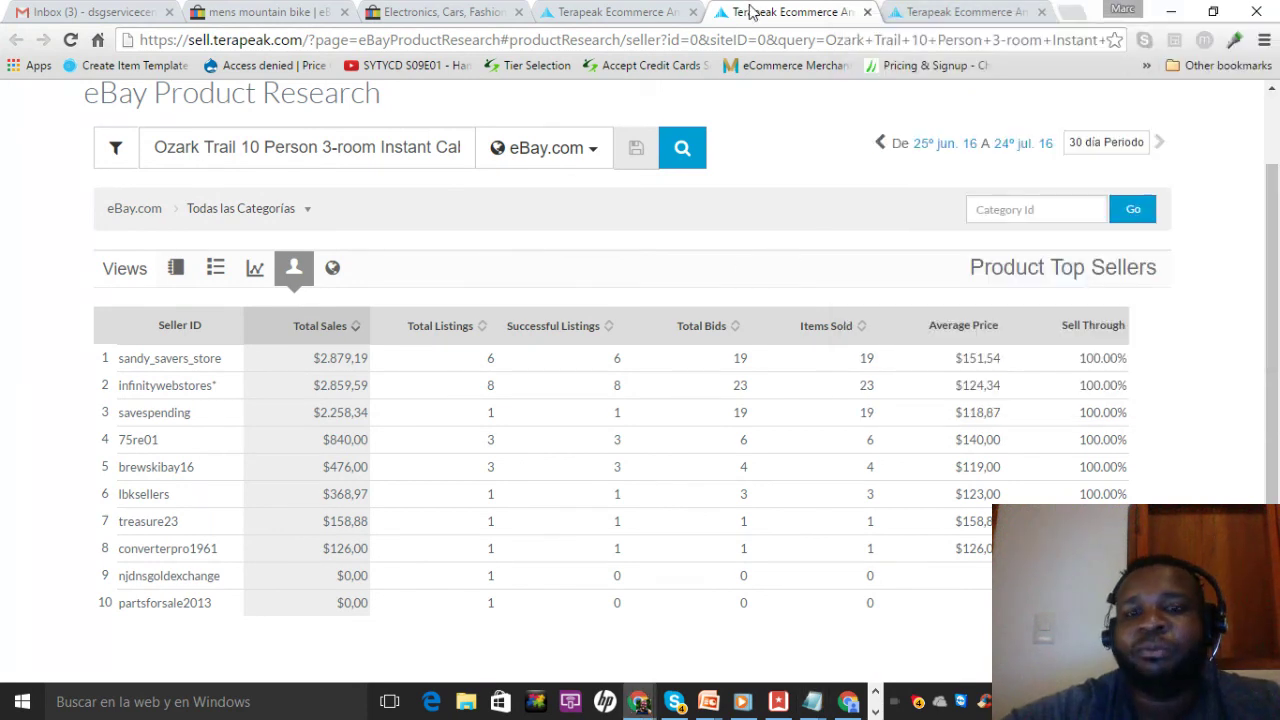